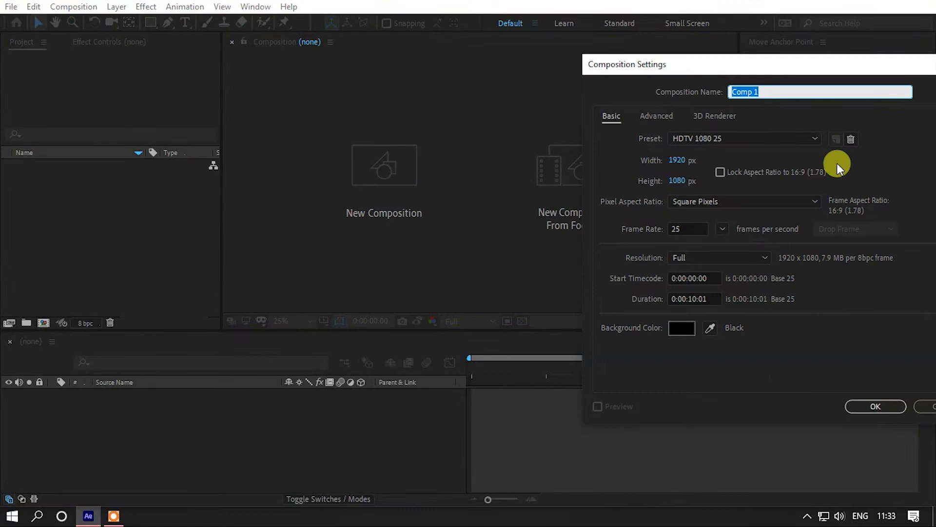
Name the new 1920 x 1080 composition "Neon Repeat" and create it
type("Neon Repeat")
key("Return")
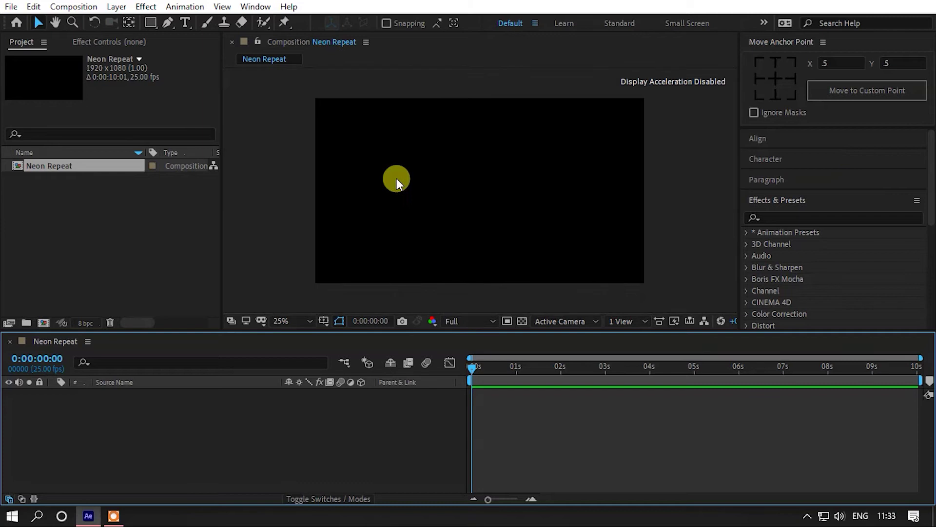
Add a text layer to the composition reading "Next-gen"
right_click(166, 420)
mouse_move(193, 266)
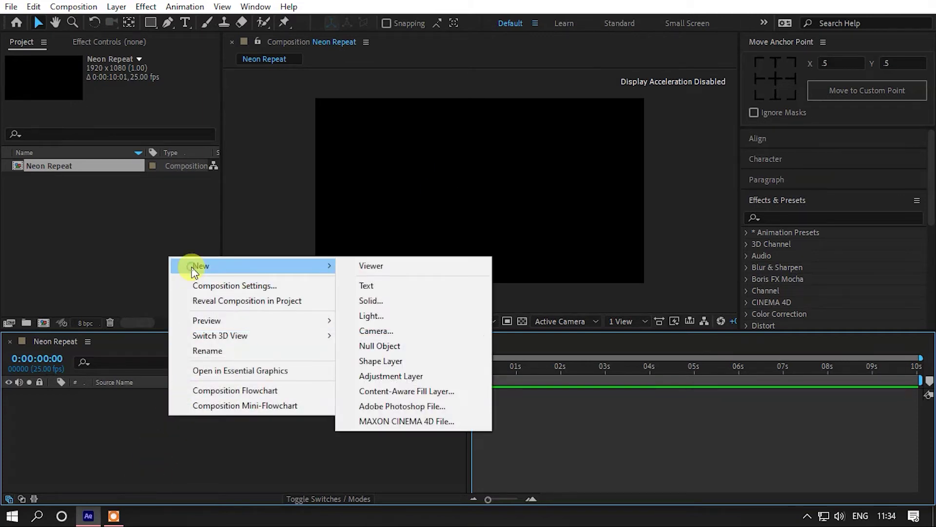
left_click(399, 284)
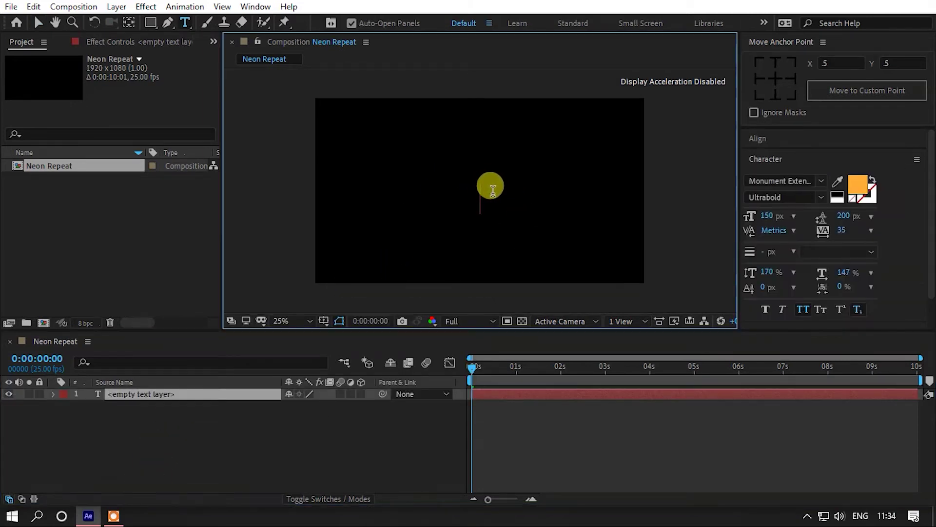
type("Nex")
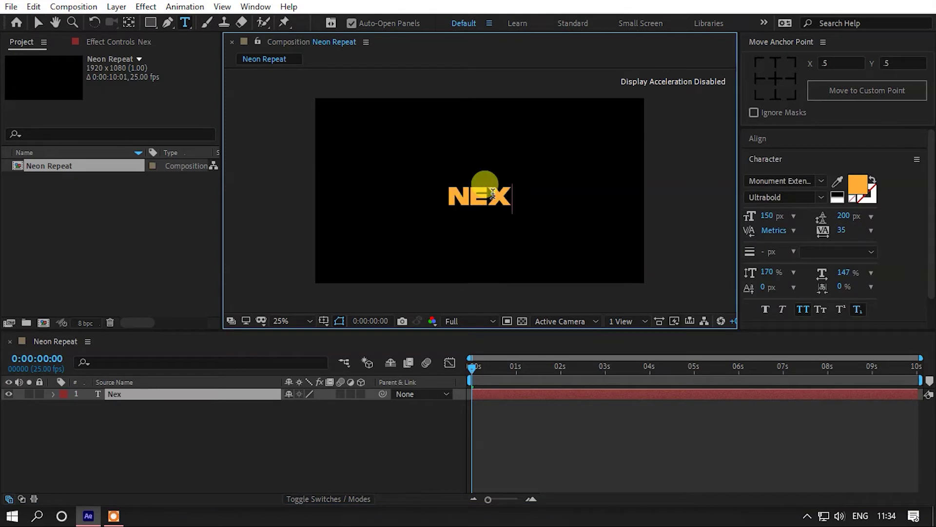
key("BackSpace")
type("xt")
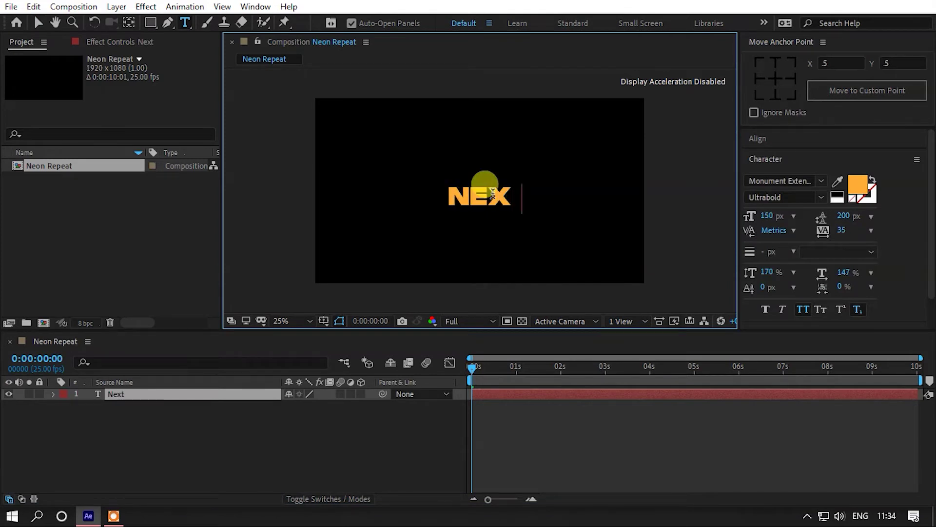
type("-gen")
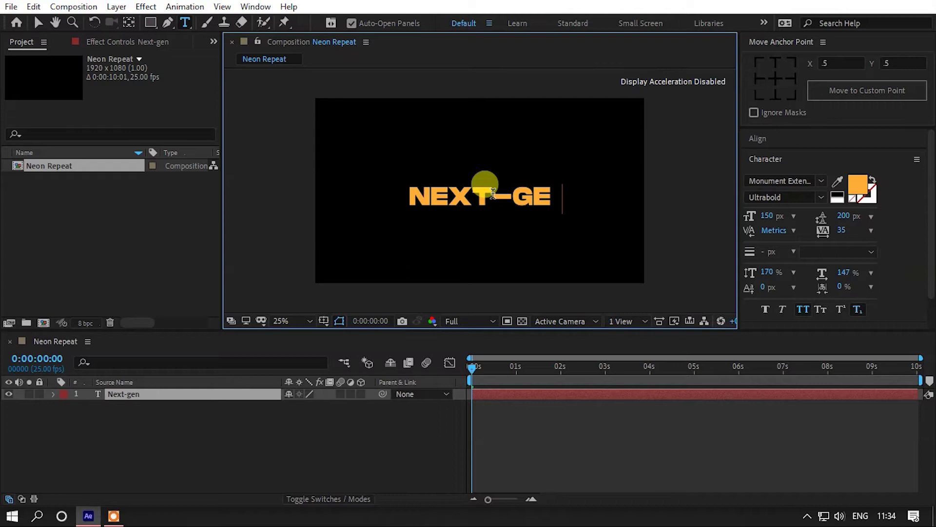
left_click(35, 24)
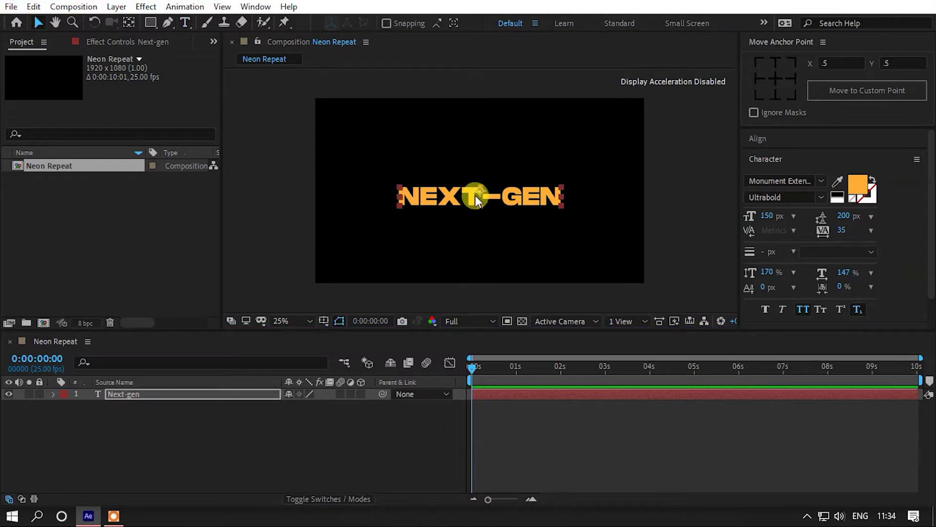
Change the text's fill color to the yellow FFC600
left_click(853, 186)
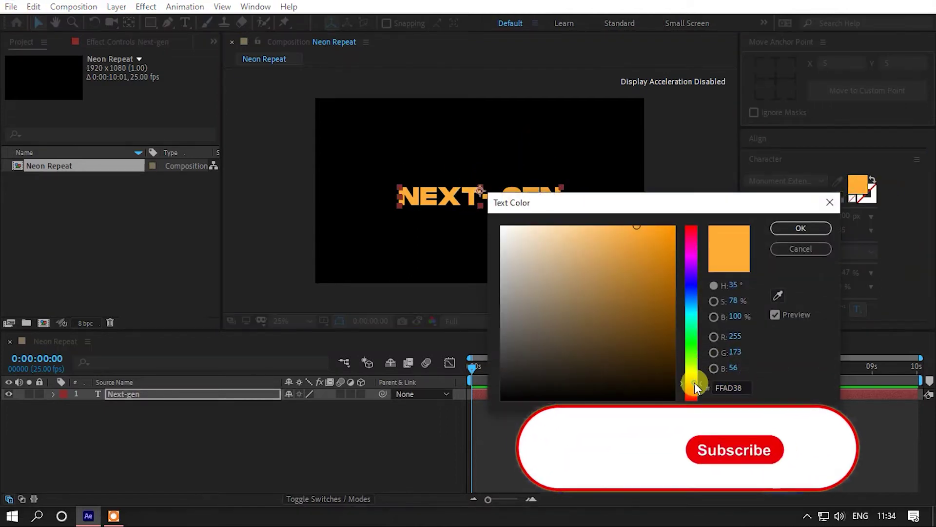
left_click_drag(694, 382, 696, 377)
left_click_drag(656, 239, 682, 210)
mouse_move(695, 343)
left_mouse_down()
mouse_move(693, 376)
mouse_move(694, 356)
left_mouse_up()
left_click(778, 227)
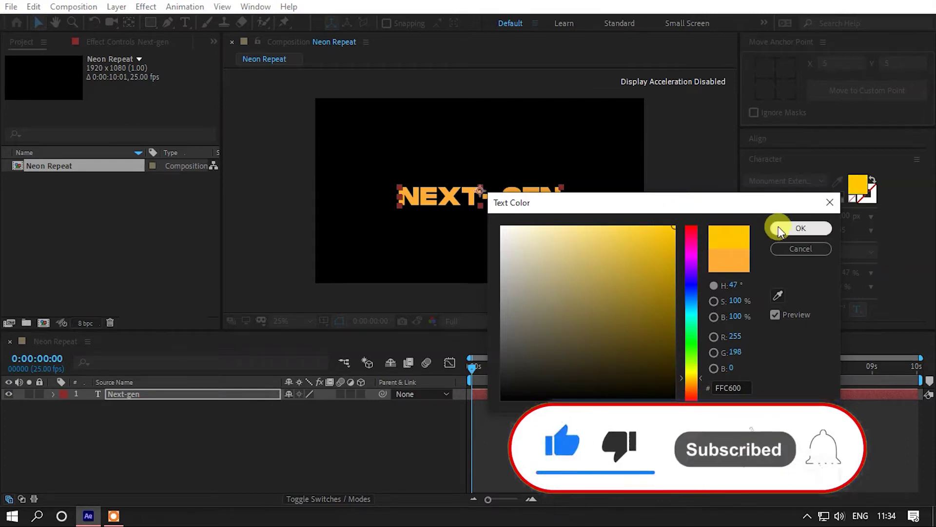
Make the Next-gen text layer 3D and move its anchor point to the center
left_click(191, 396)
left_click(359, 394)
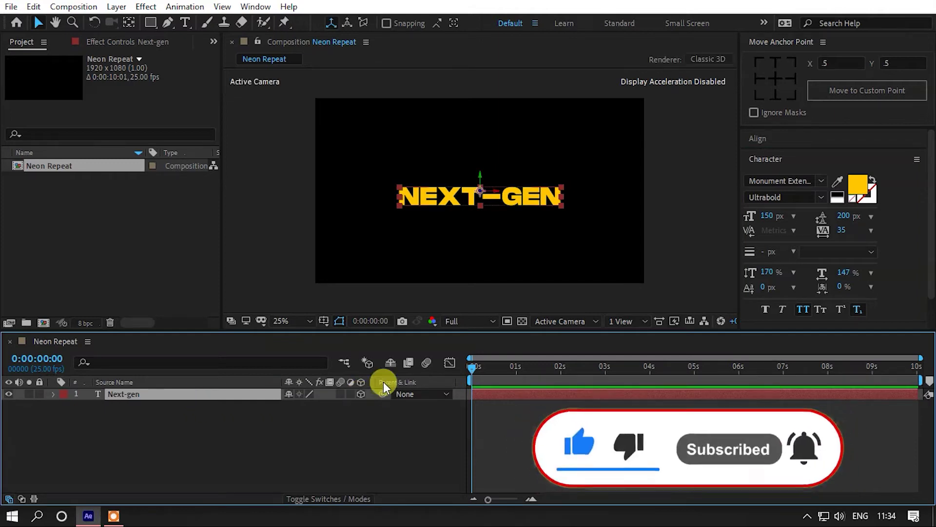
left_click(776, 74)
Tilt the text around its horizontal axis and lower it to a position of about 960.4, 677.8, -32.0
key("w")
mouse_move(495, 195)
left_mouse_down()
mouse_move(496, 183)
mouse_move(482, 188)
mouse_move(502, 193)
left_mouse_up()
key("v")
key("w")
left_click(592, 213)
key("v")
left_click(496, 203)
left_click_drag(478, 188, 525, 244)
left_click_drag(481, 205, 481, 209)
Keyframe the text's Position from 0 to 2 seconds, raising it to about 960.4, 362.7, -302.4, and preview the motion
left_click(115, 396)
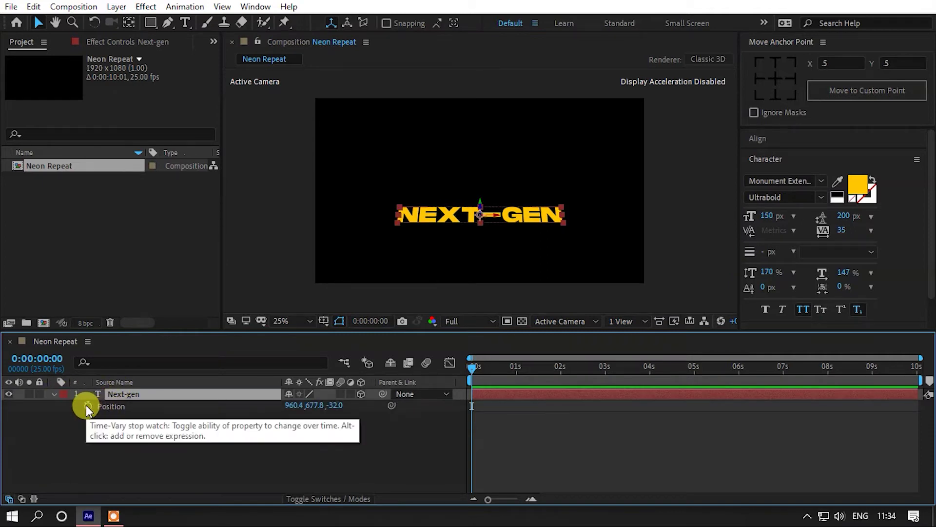
left_click(87, 406)
left_click_drag(471, 368, 559, 373)
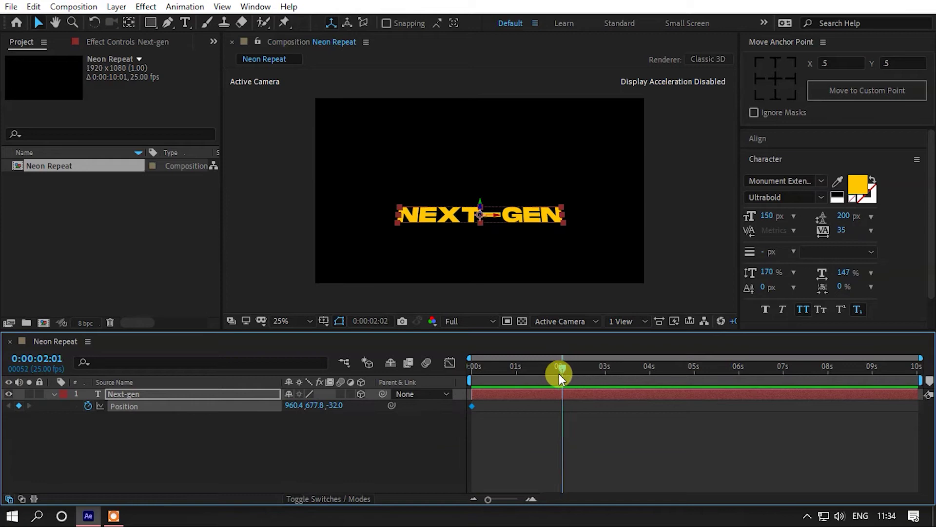
left_click_drag(478, 205, 486, 142)
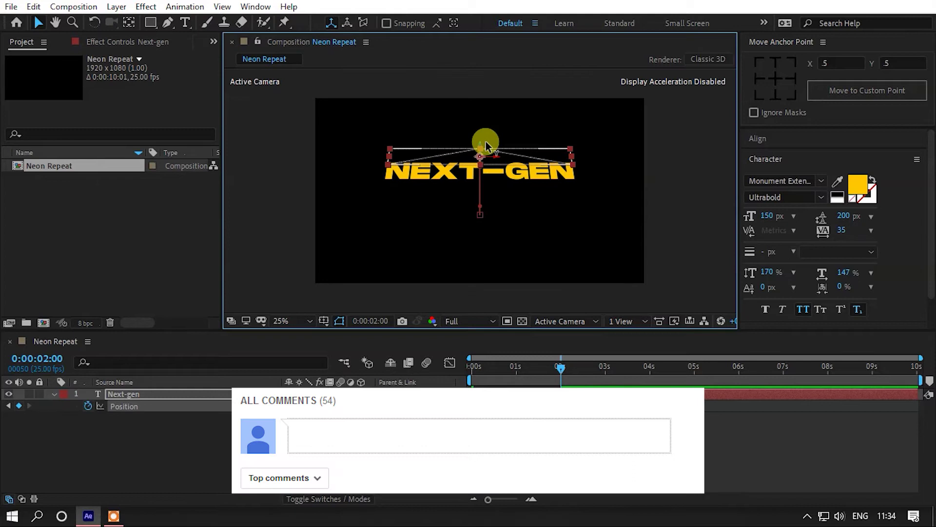
left_click(493, 361)
key("space")
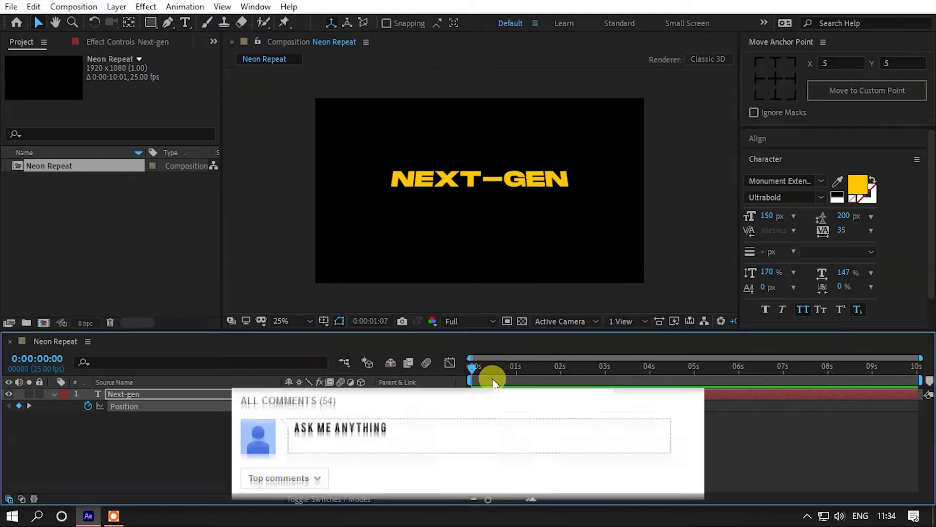
key("space")
Adjust the Position keyframes to about 960.4, 720.1, 26.2 at the start and 960.4, 392.1, -234.8 at 2 seconds, and preview
left_click_drag(480, 210, 482, 217)
left_click(550, 370)
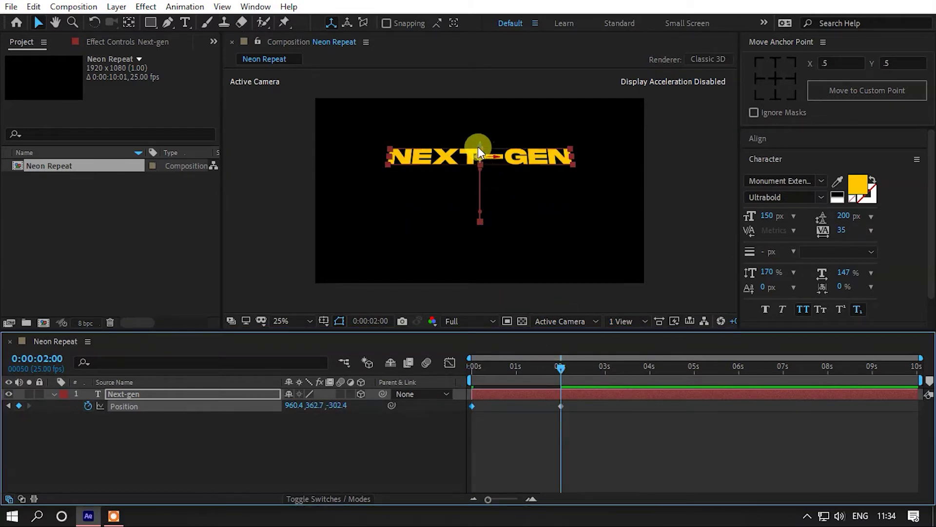
mouse_move(481, 149)
left_mouse_down()
mouse_move(484, 166)
mouse_move(481, 158)
left_mouse_up()
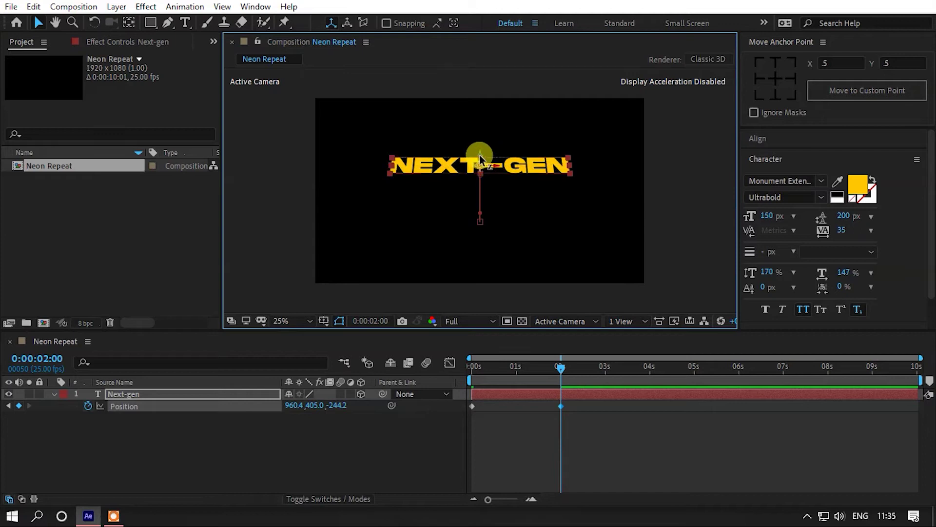
left_click(490, 376)
key("space")
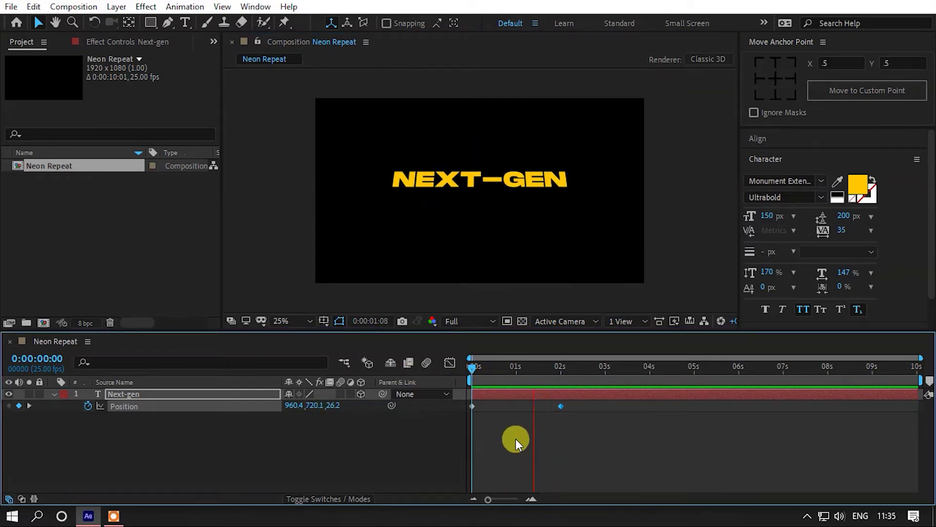
key("space")
Apply Easy Ease Out to both Position keyframes of the Next-gen layer and preview the animation
left_click_drag(596, 434, 452, 401)
left_click(552, 434)
left_click_drag(595, 423, 466, 405)
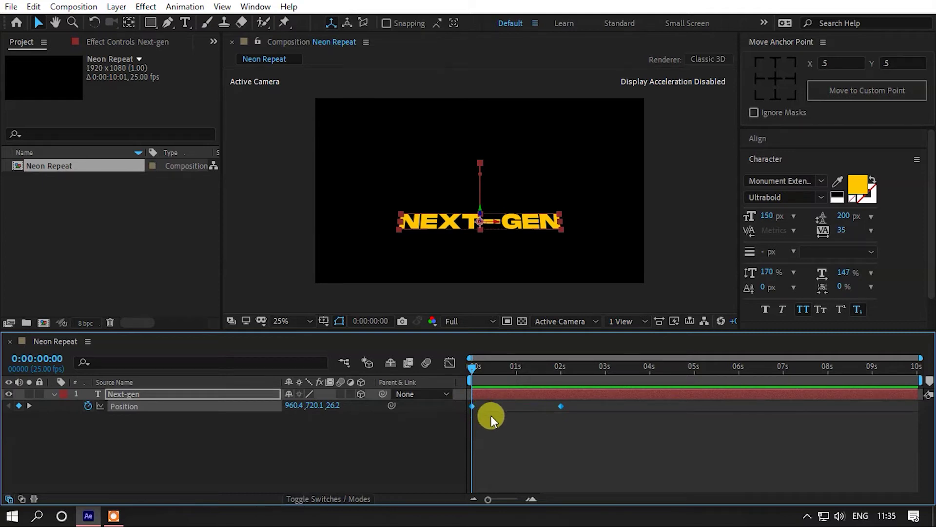
left_click_drag(600, 429, 475, 406)
right_click(470, 406)
mouse_move(494, 398)
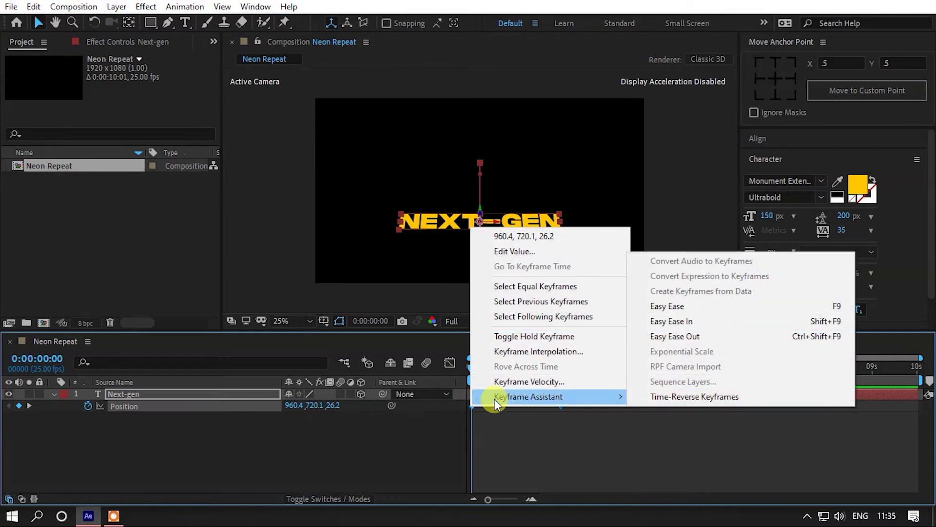
left_click(687, 338)
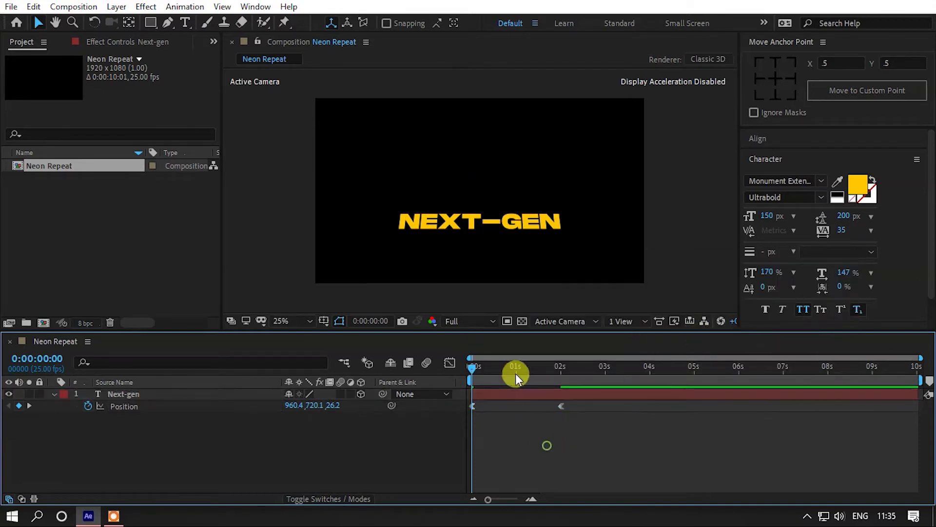
key("space")
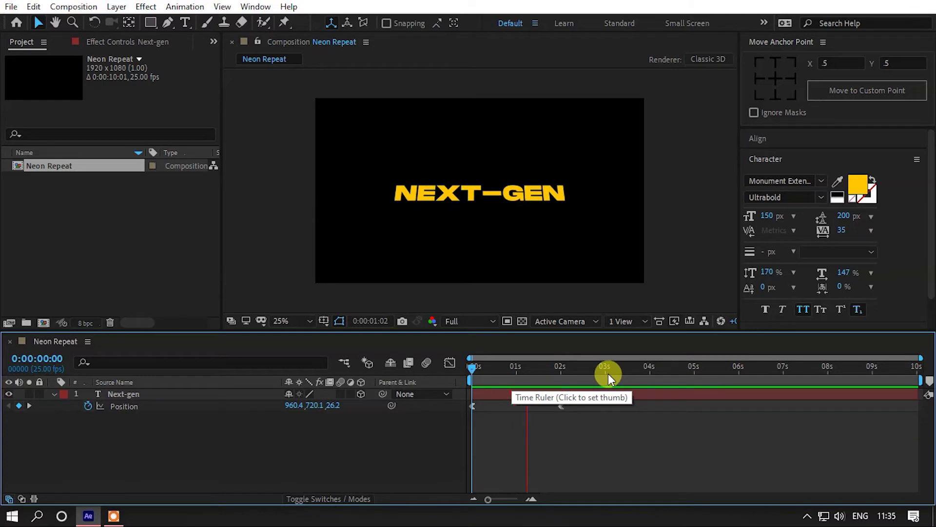
key("space")
Apply Easy Ease In to the Position keyframe at 2 seconds and preview the animation
left_click(561, 406)
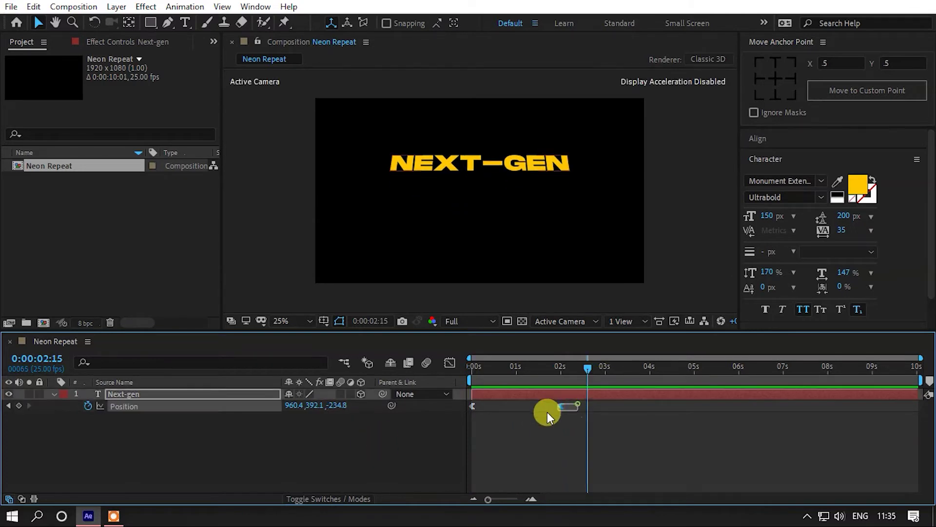
right_click(563, 406)
mouse_move(564, 396)
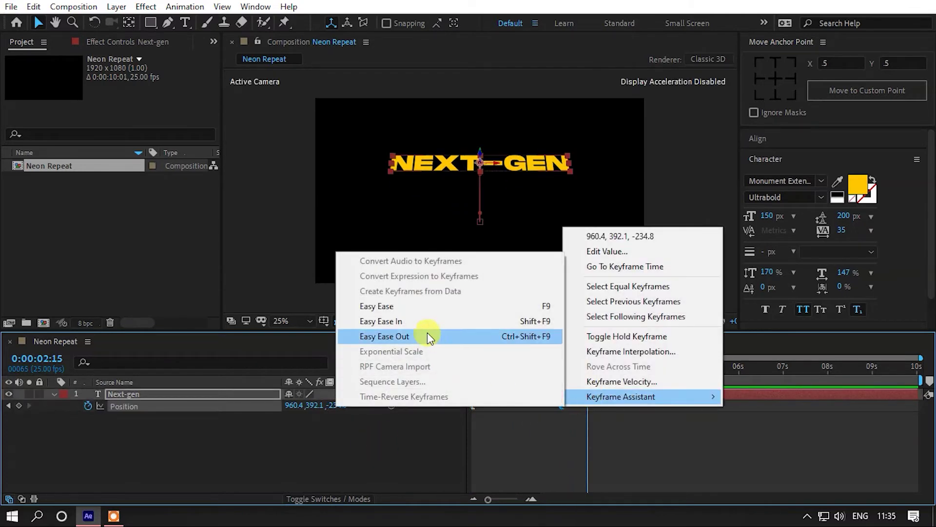
left_click(408, 322)
key("Home")
key("space")
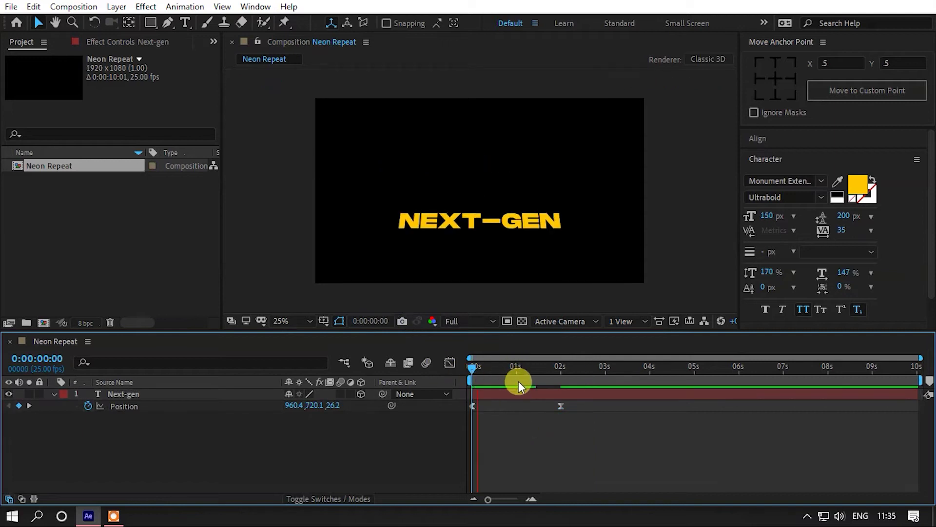
key("space")
key("space")
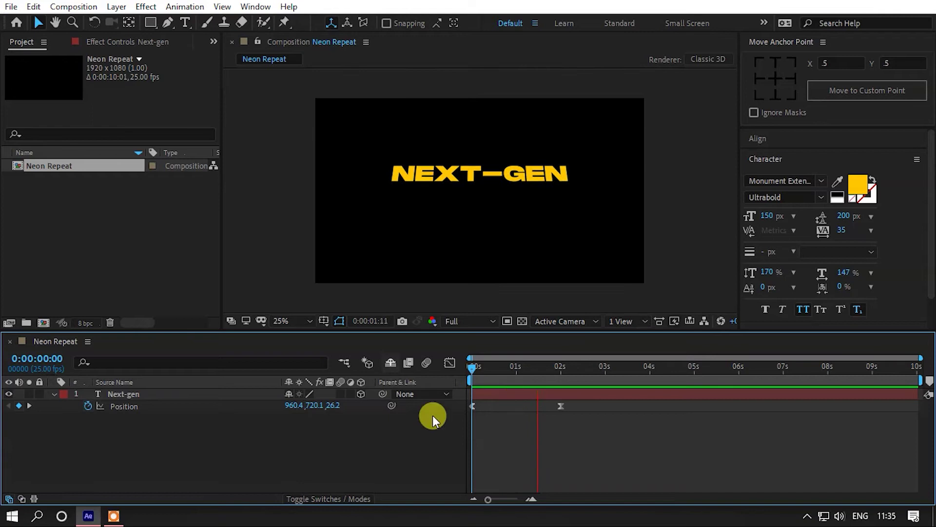
Duplicate the Next-gen layer, place the copy below the original and rename it "Echo"
left_click(127, 394)
left_click(54, 393)
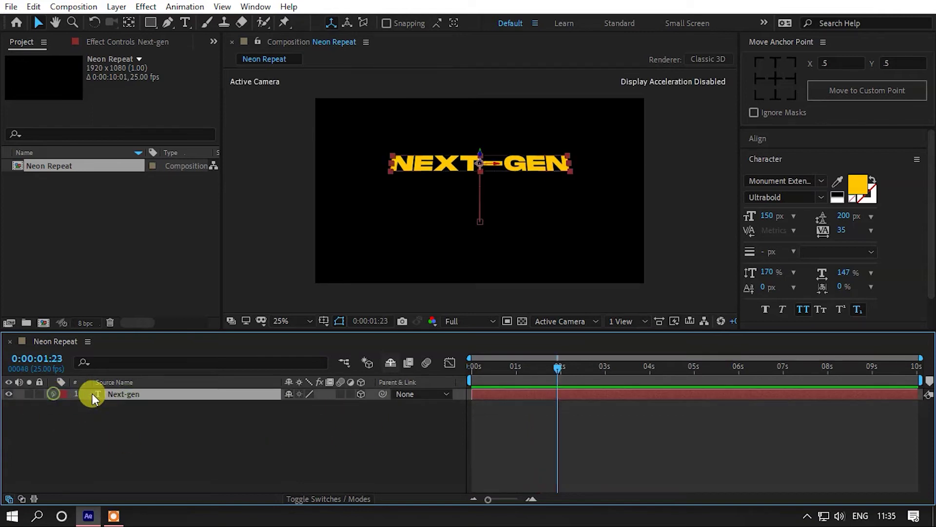
key("ctrl+d")
mouse_move(139, 397)
left_mouse_down()
mouse_move(130, 405)
mouse_move(143, 408)
left_mouse_up()
key("Return")
type("Ech")
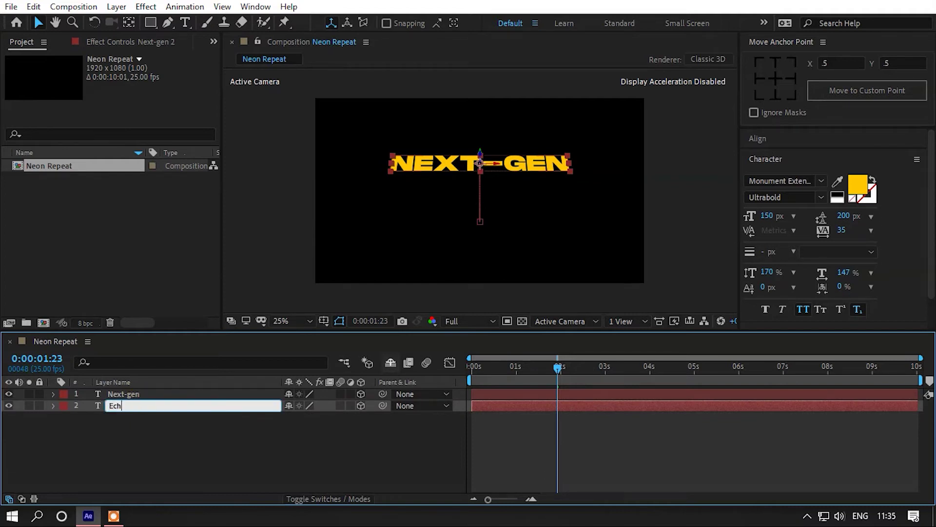
type("o")
key("Return")
left_click(155, 437)
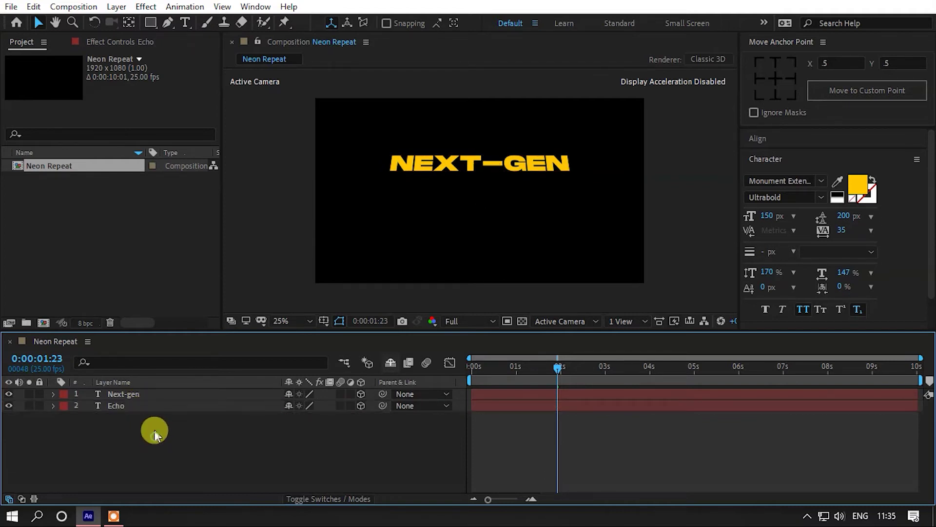
Search the effects for "echo" and apply the Time effect Echo to the Echo layer
left_click(122, 406)
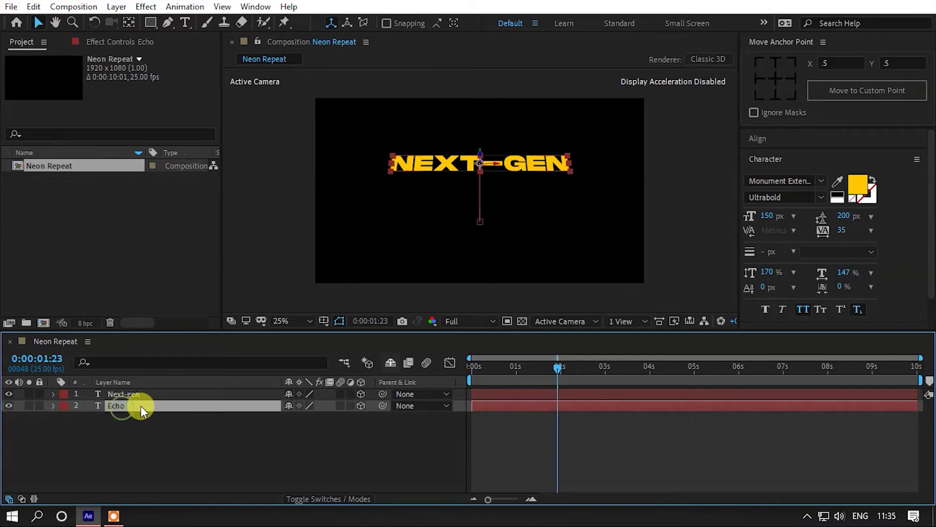
left_click(109, 41)
left_click(783, 158)
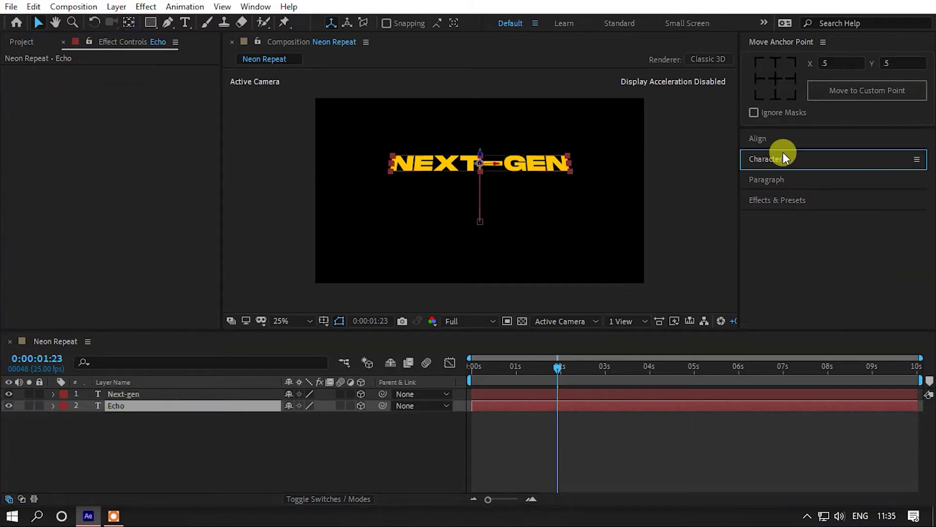
left_click(773, 200)
left_click(771, 216)
type("e")
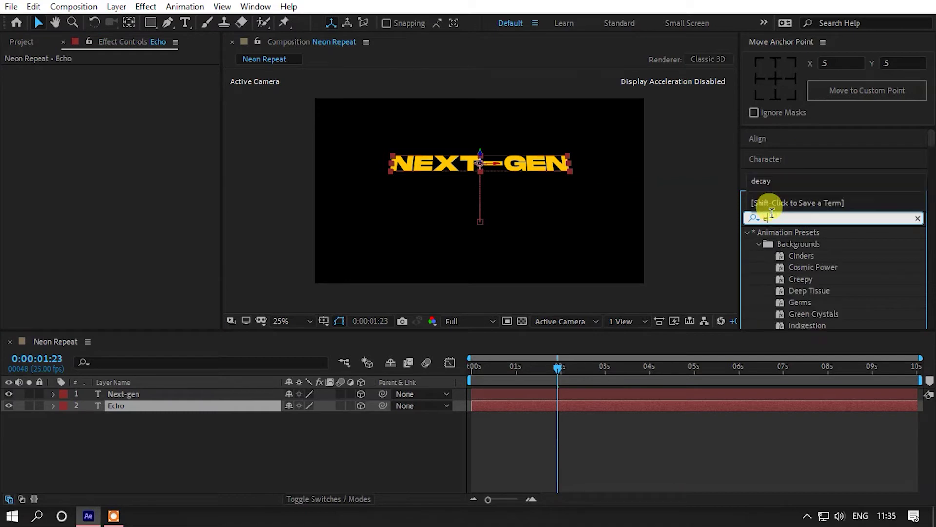
type("cho")
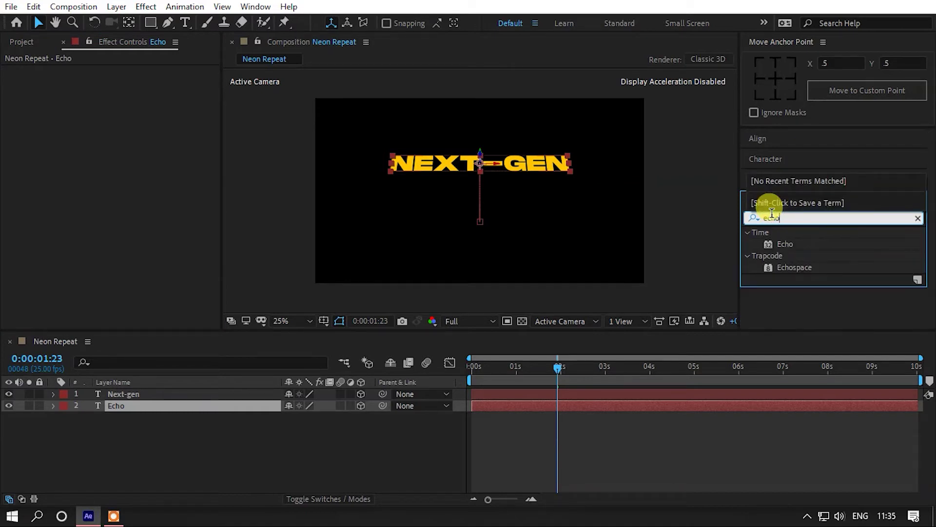
left_click_drag(785, 243, 133, 403)
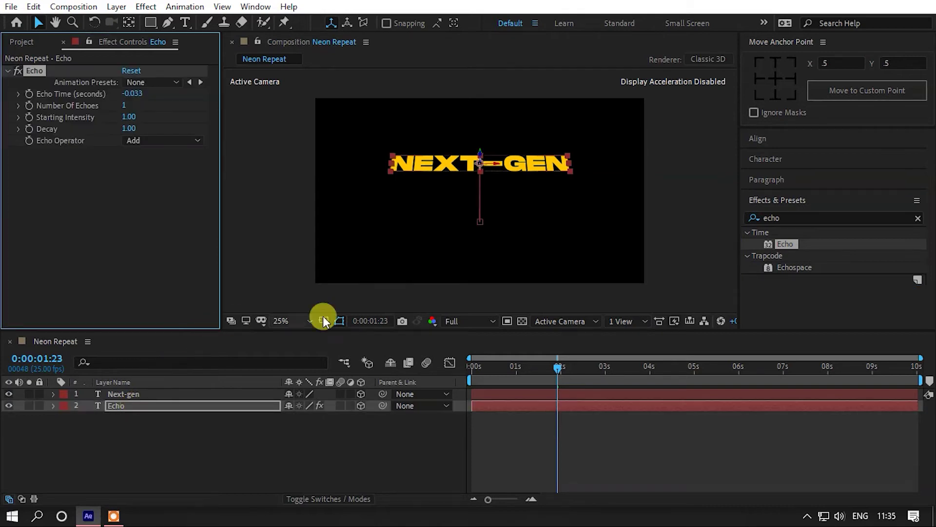
Set the Echo effect's Echo Time to -0.063 seconds, viewing the text partway through its movement
left_click_drag(518, 369, 530, 370)
left_click(136, 93)
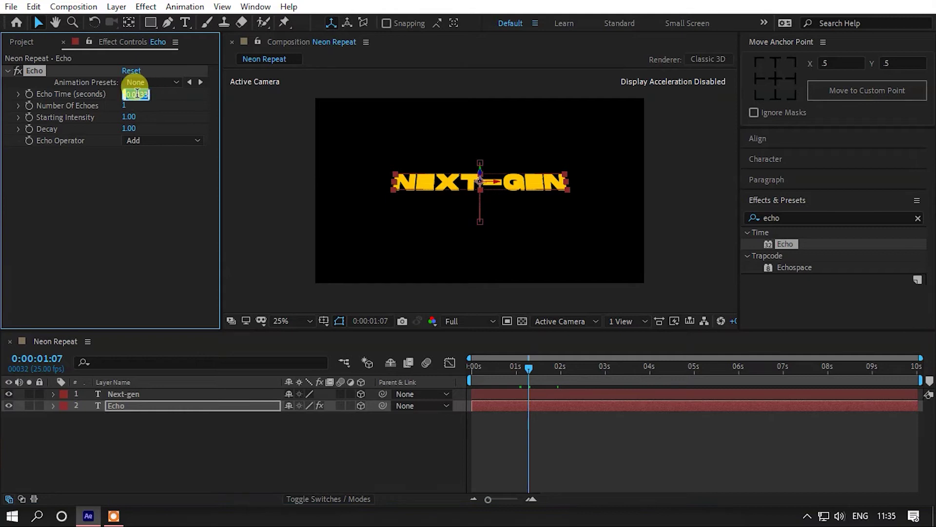
type("-0.063")
key("Return")
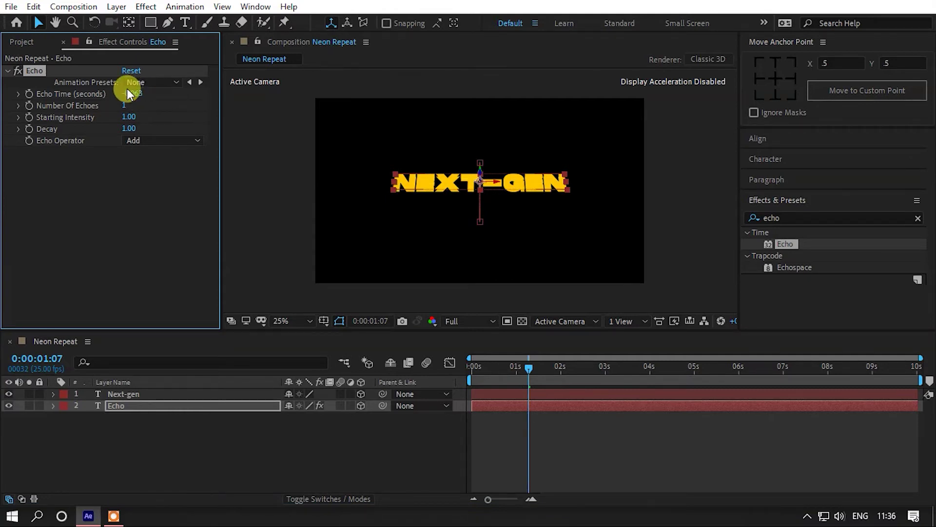
Set the Echo effect's Number Of Echoes to 6
left_click(124, 105)
type("6")
left_click(120, 103)
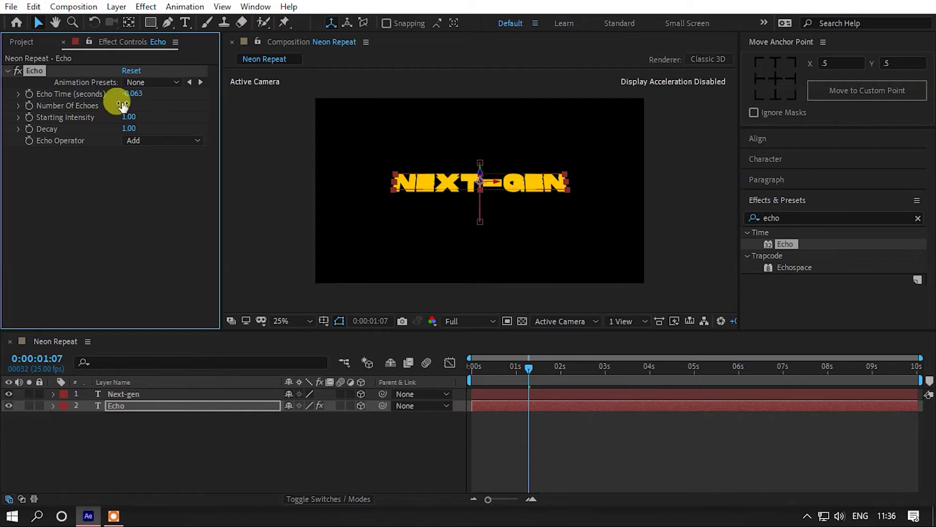
Remove the fill from the Echo layer's text and give it a white stroke instead
left_click(155, 403)
left_click(777, 200)
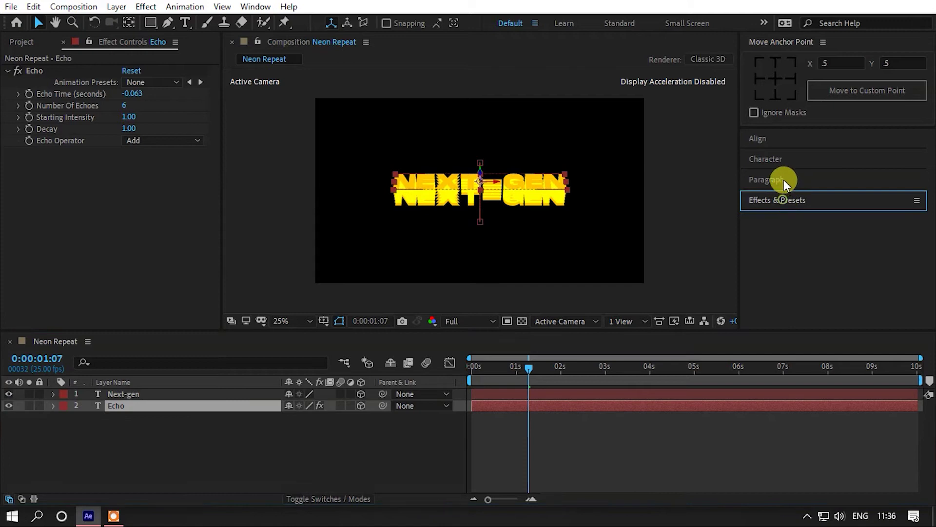
left_click(778, 159)
left_click(843, 190)
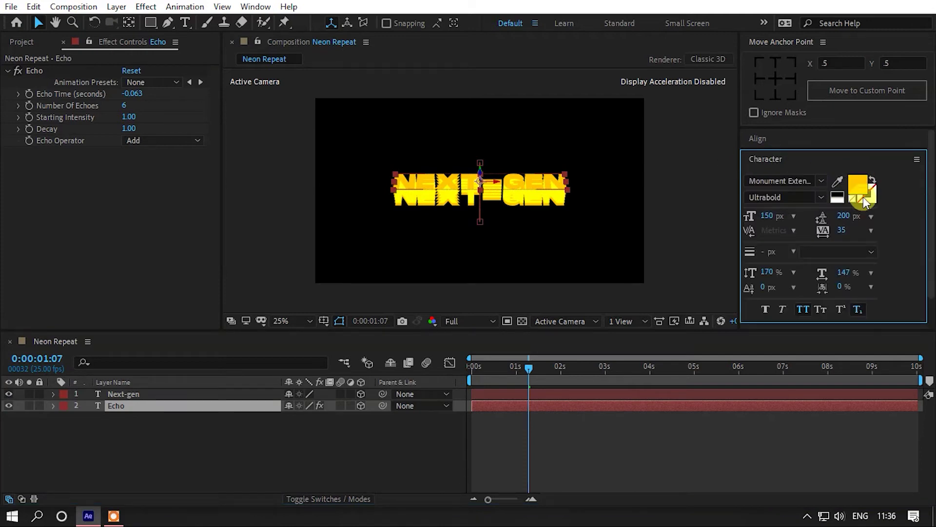
left_click(871, 200)
left_click(840, 190)
left_click(837, 194)
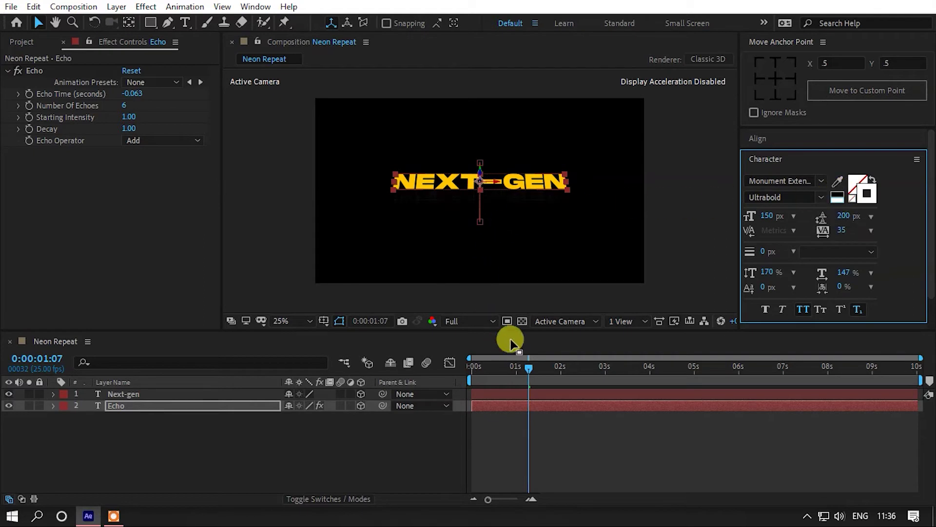
Set the Echo text's stroke width to 2 px and preview the animation from the start
left_click(764, 252)
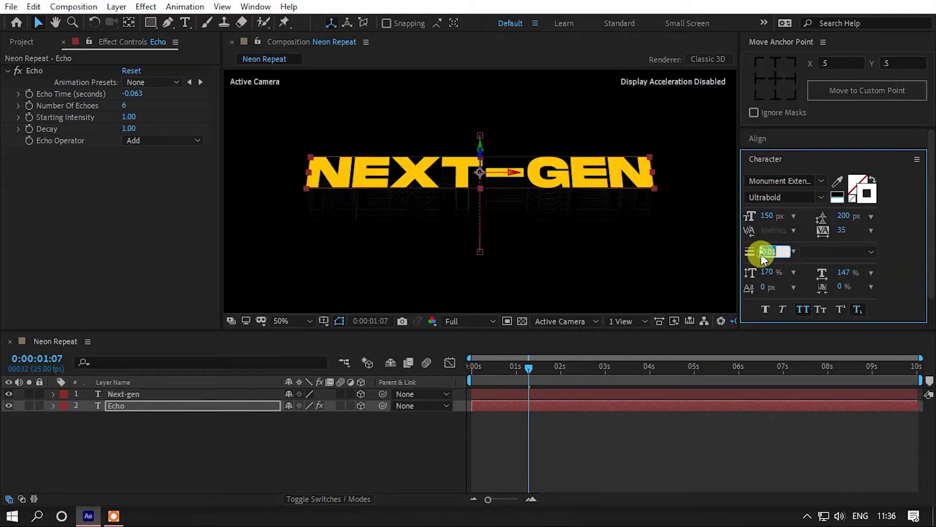
type("3")
key("Return")
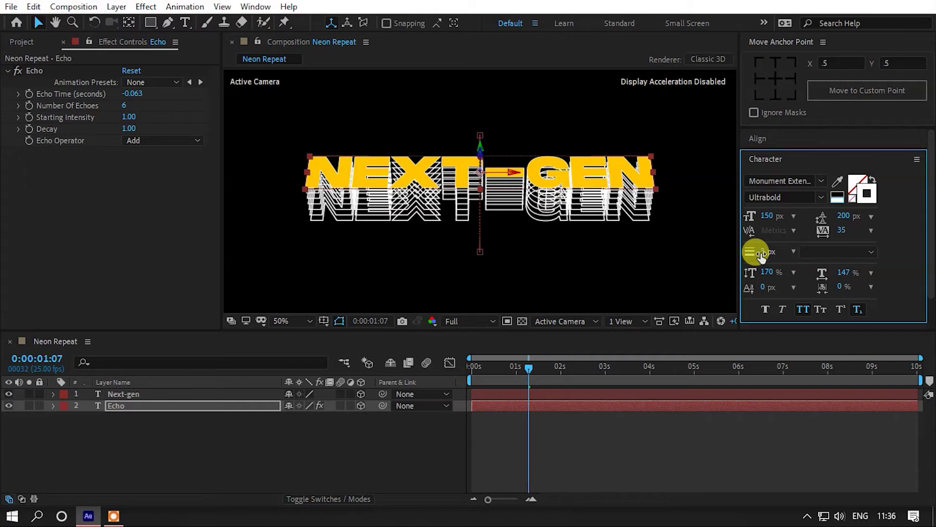
left_click(761, 253)
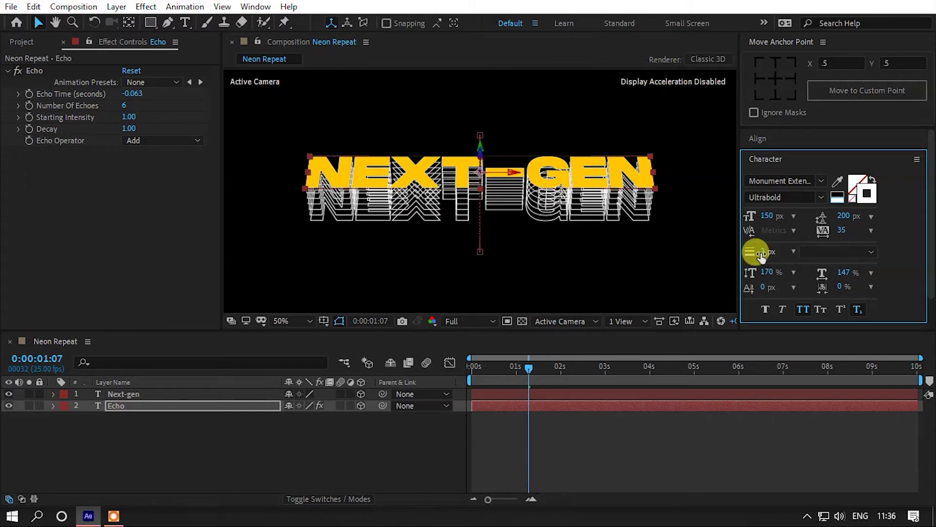
left_click(376, 443)
key("Home")
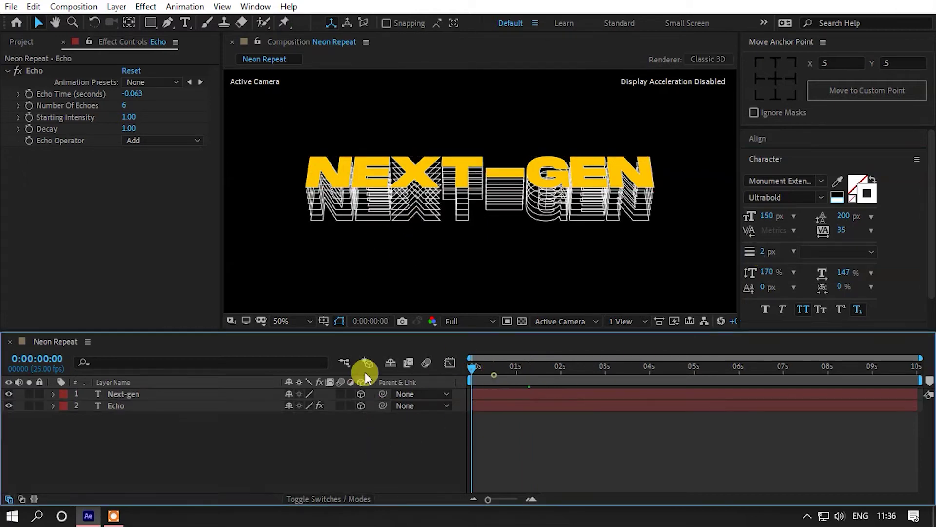
key("comma")
key("space")
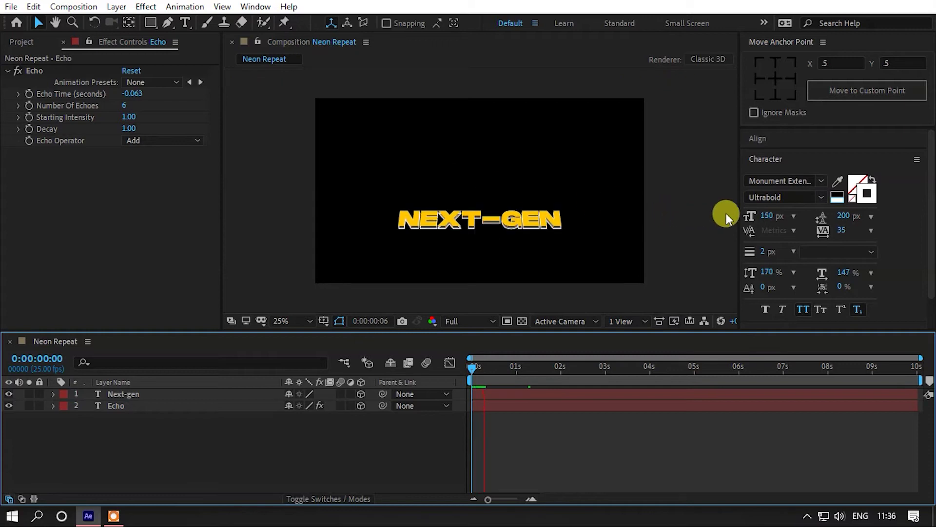
key("space")
Lower the Echo effect's Decay to 0.73 and preview the animation again from the start
left_click_drag(129, 129, 113, 135)
left_click(130, 129)
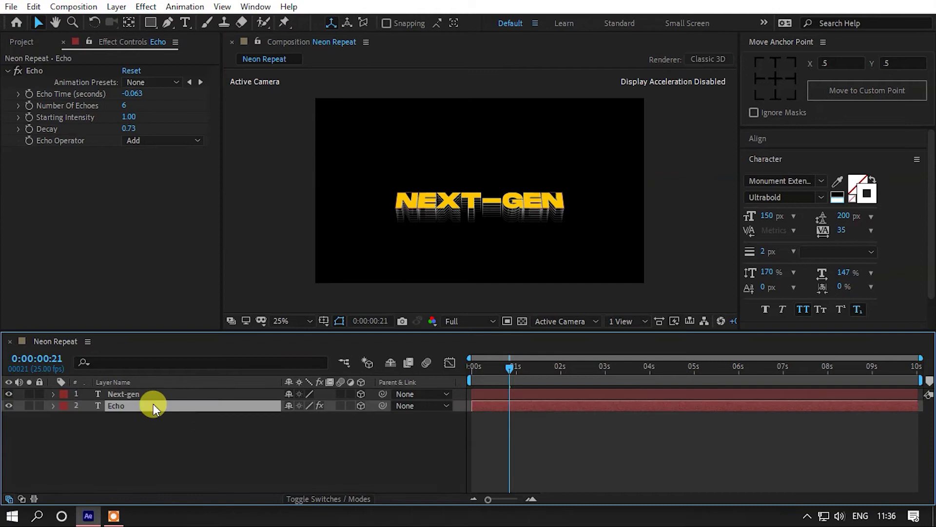
left_click(194, 447)
left_click_drag(493, 372, 375, 354)
key("space")
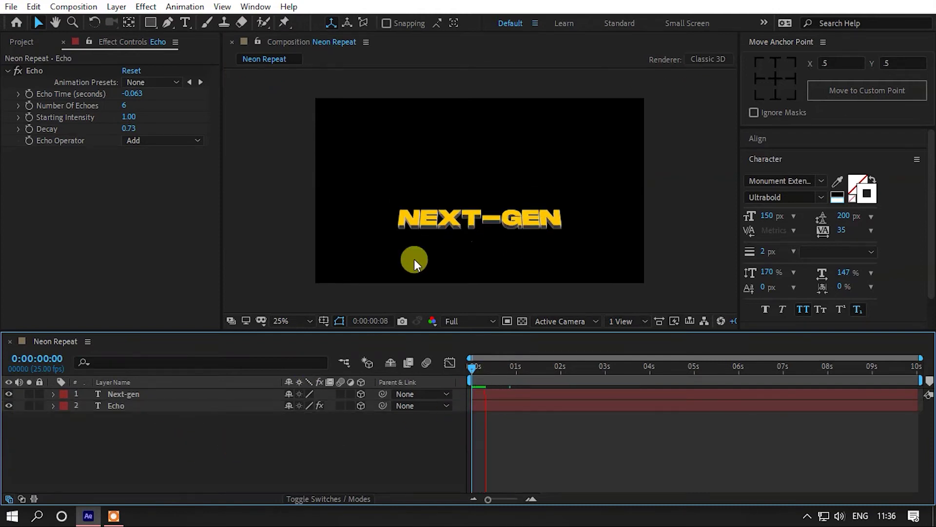
Examine the Next-gen layer's text colours and its outlined trail up close while previewing the animation
left_click(145, 396)
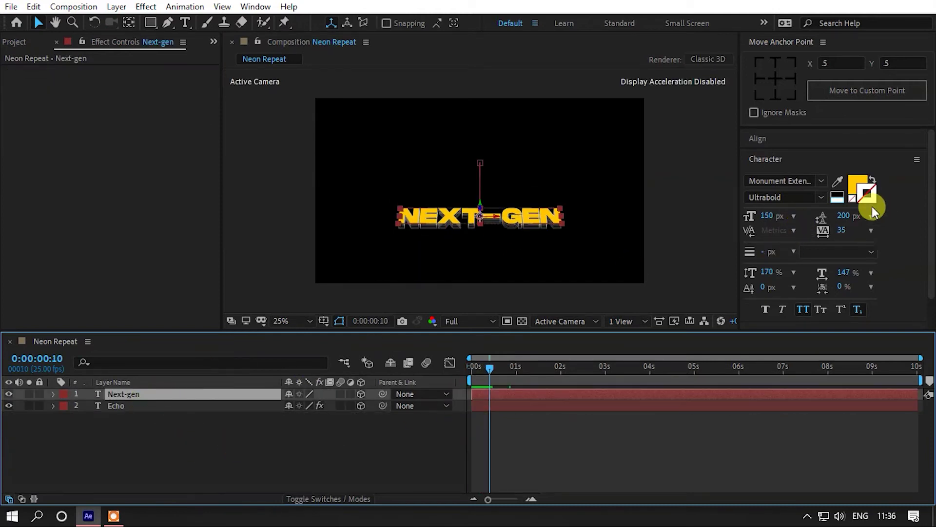
left_click(763, 189)
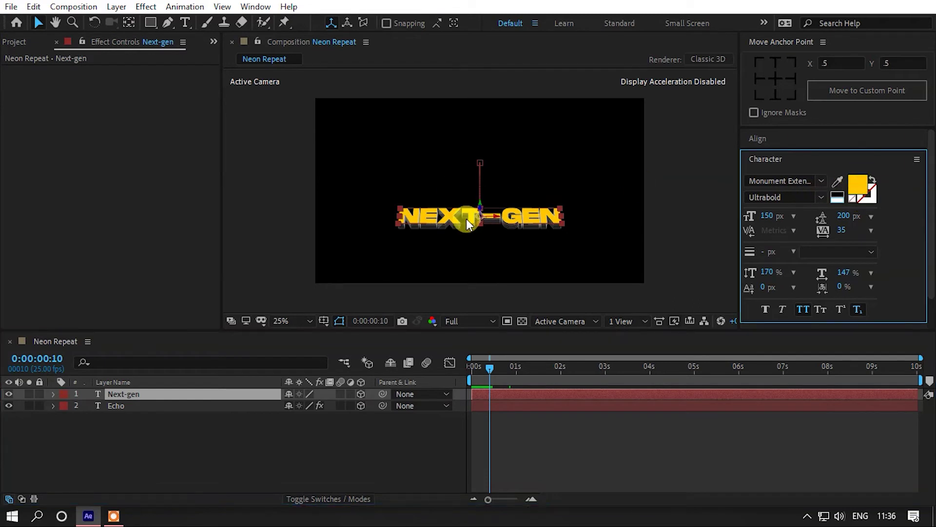
scroll(462, 219, "up", 3)
left_click_drag(462, 237, 472, 167)
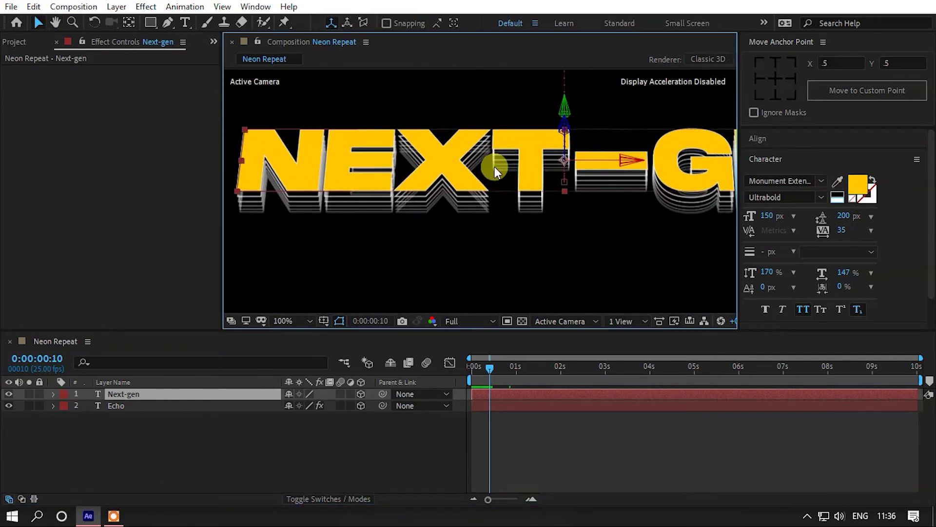
scroll(495, 167, "down", 2)
key("space")
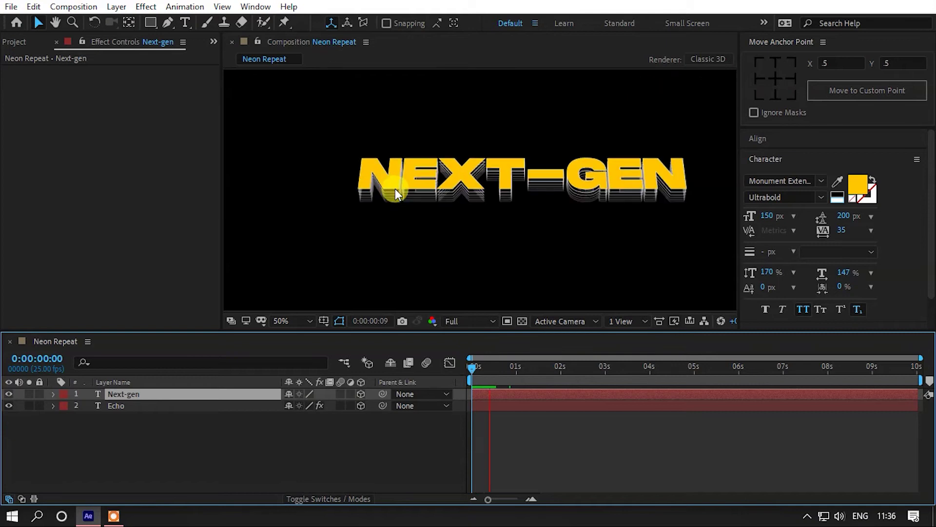
scroll(468, 204, "down", 2)
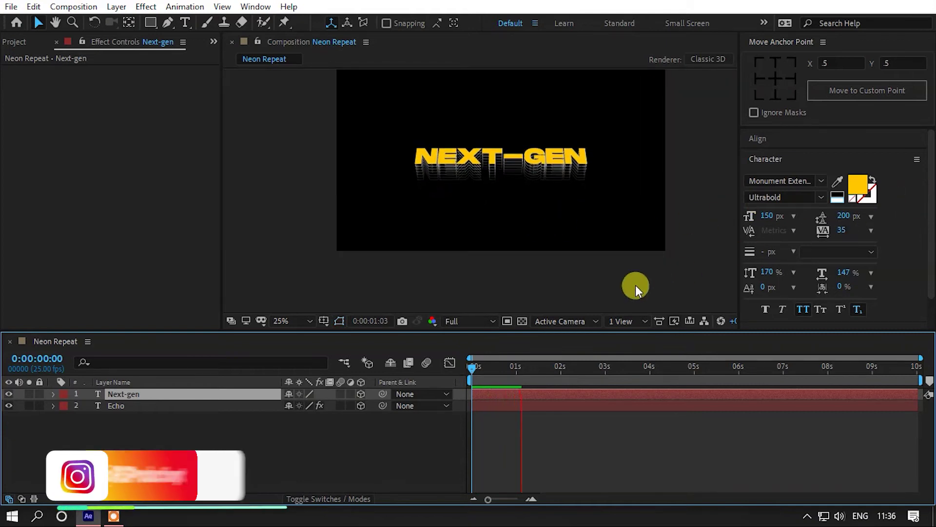
scroll(467, 231, "down", 2)
Change the Echo text's stroke colour to a bright light blue and inspect the outlines
left_click(180, 405)
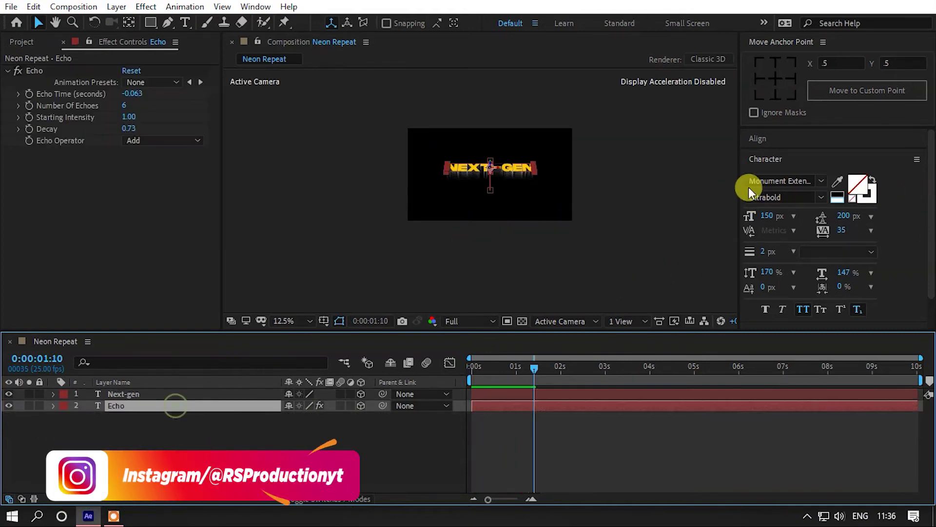
left_click(865, 198)
left_click_drag(693, 312, 692, 302)
mouse_move(642, 243)
left_mouse_down()
mouse_move(639, 215)
mouse_move(647, 228)
left_mouse_up()
left_click(817, 228)
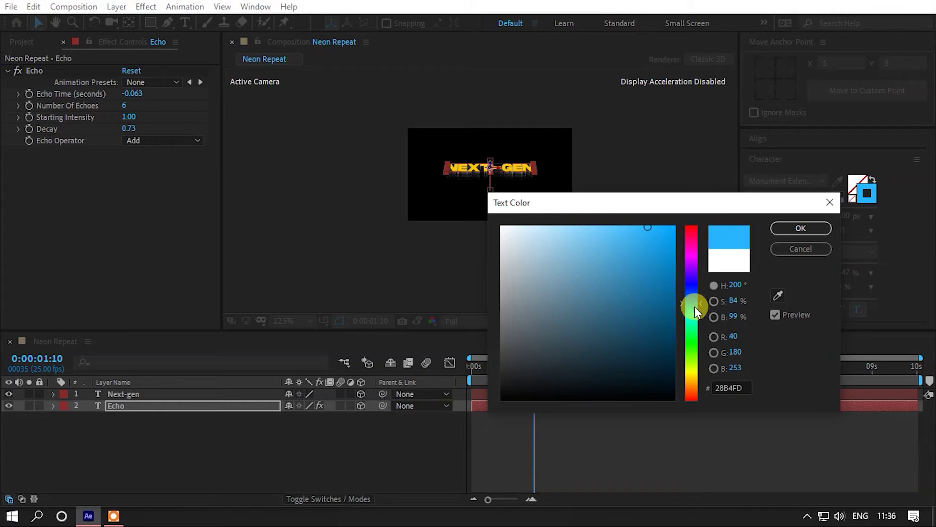
left_click(695, 303)
left_click(801, 228)
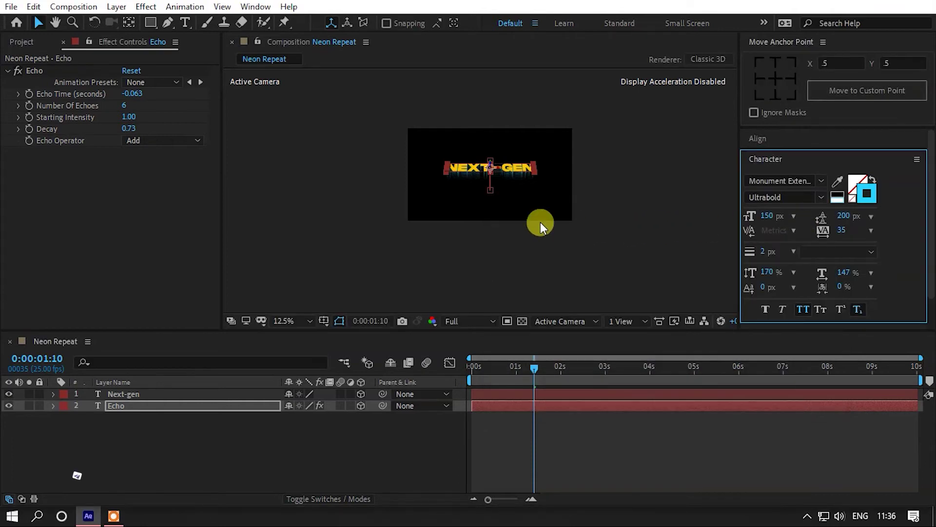
scroll(572, 228, "up", 3)
scroll(487, 195, "down", 2)
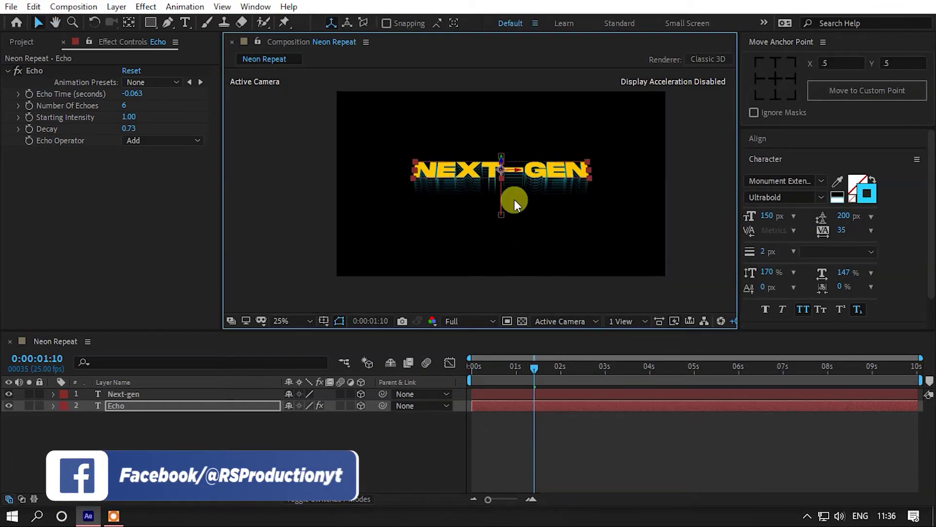
Reduce the preview resolution to Half and play the blue-outlined animation from the start
left_click(470, 376)
key("space")
left_click(463, 323)
left_click(467, 365)
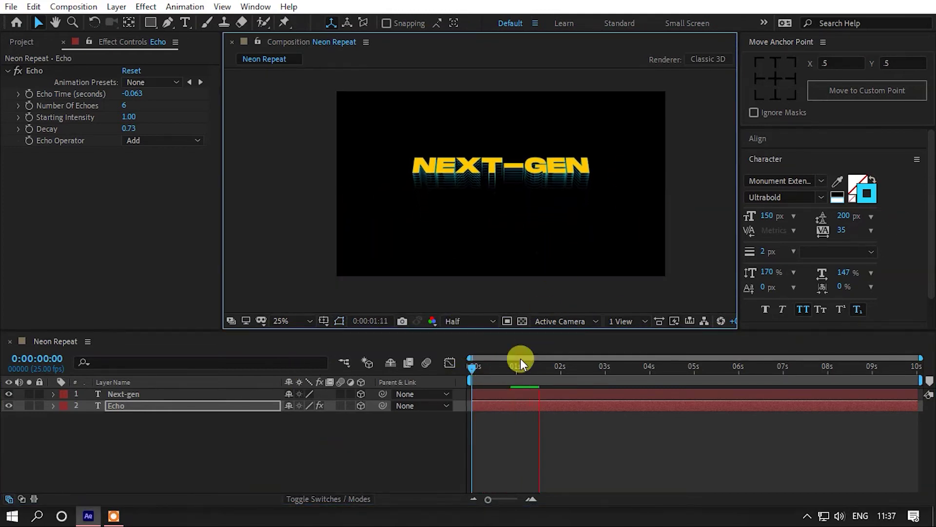
left_click(471, 376)
key("space")
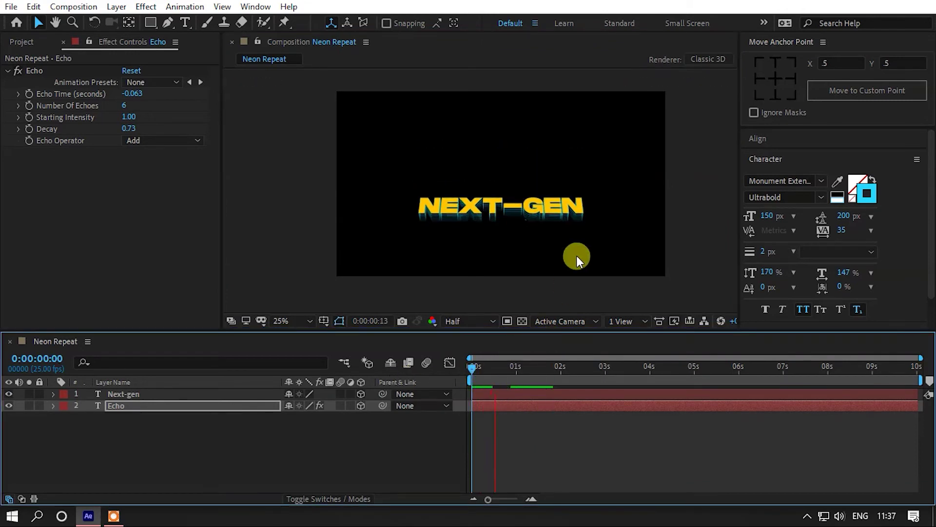
key("space")
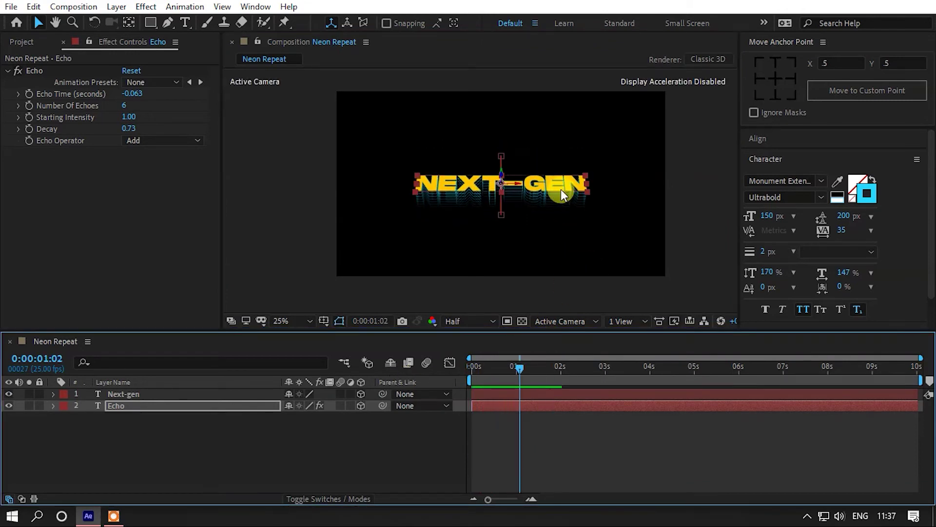
Set the Echo text's stroke width to 2.5 px and look at the outlines enlarged
left_click(762, 252)
type("2.5")
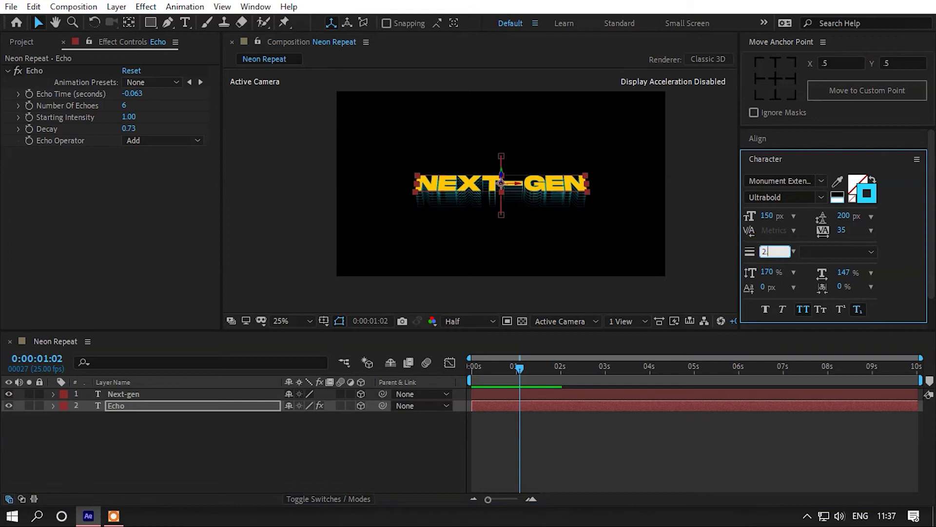
key("Return")
key("period")
key("period")
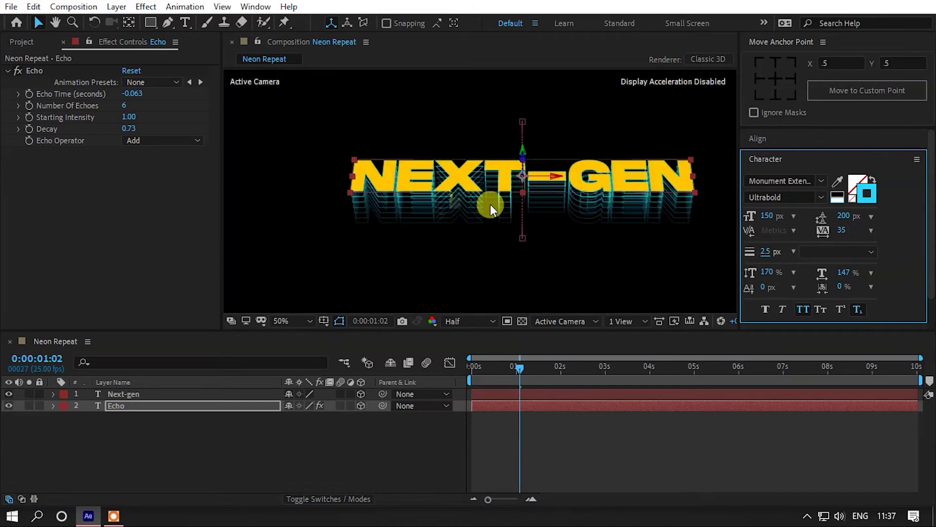
Apply the Glow effect to the Echo layer and set the preview resolution to Full
left_click(133, 404)
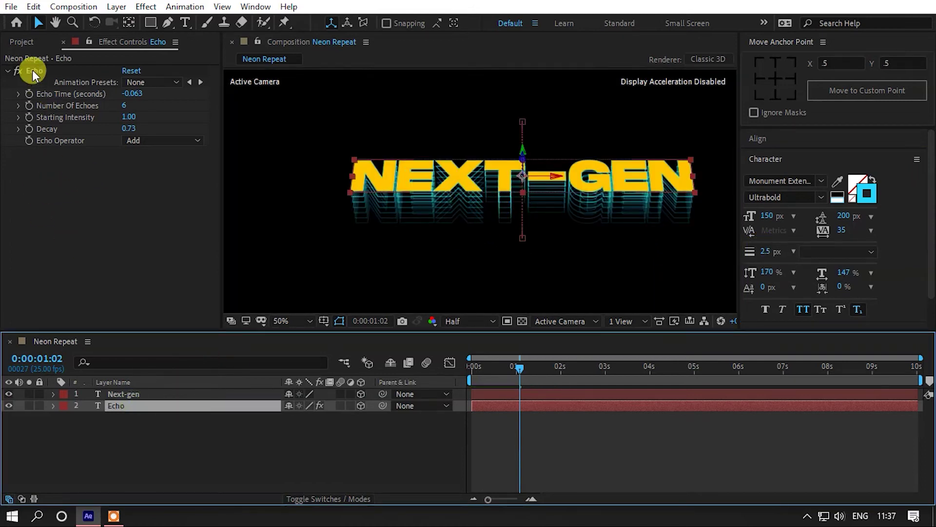
left_click(7, 71)
key("ctrl+space")
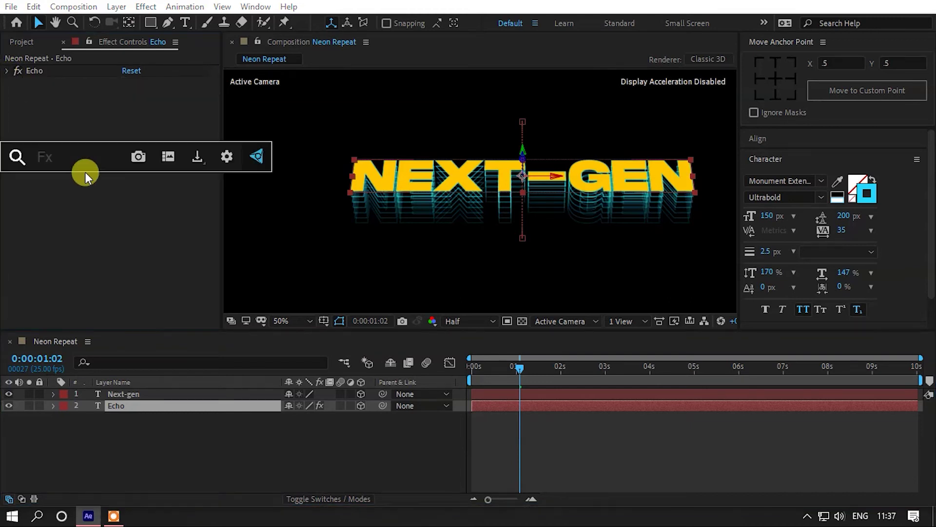
type("glow")
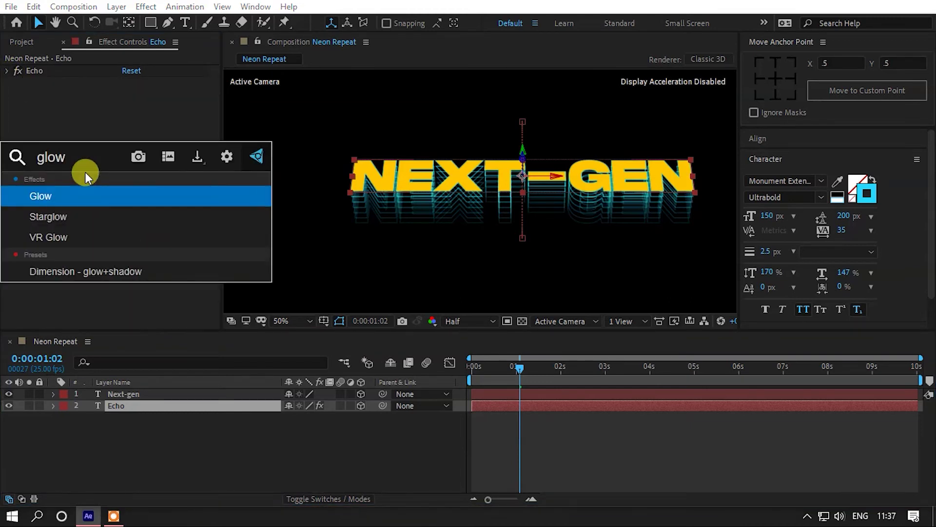
key("Return")
left_click(483, 322)
left_click(473, 353)
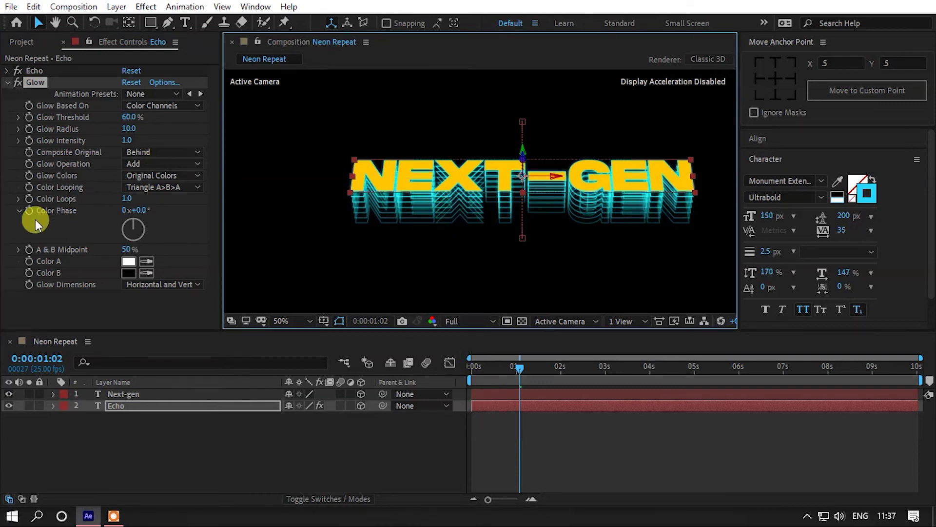
Try a Glow Radius of 30 on the Echo layer, settling on 20
left_click(129, 129)
type("30")
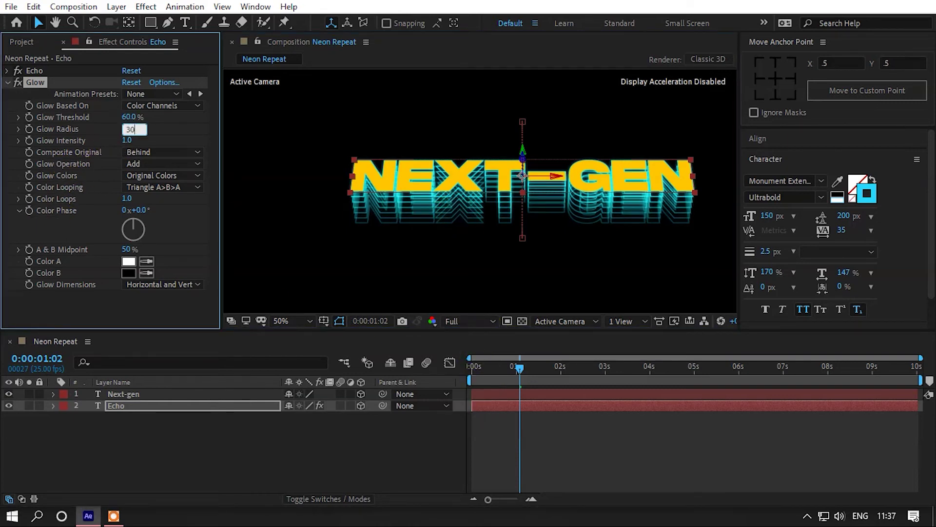
left_click(126, 131)
left_click(122, 129)
type("20")
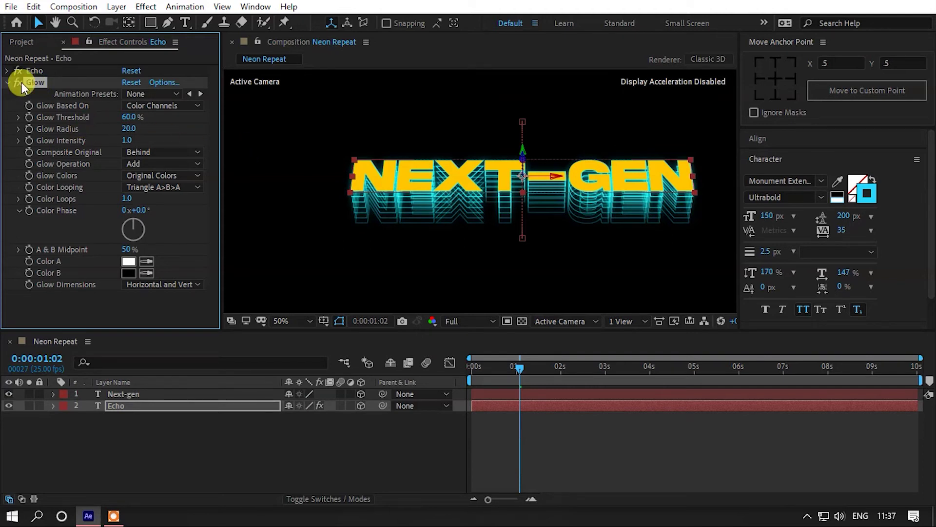
Add the same Glow effect to the Next-gen layer and set its Glow Radius to 10
left_click(129, 393)
key("ctrl+alt+shift+e")
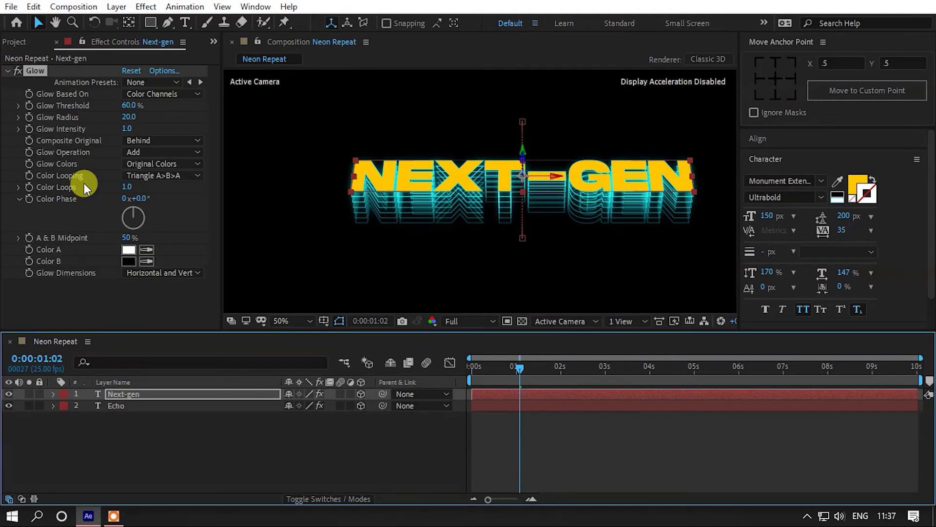
left_click(128, 118)
type("80")
key("Return")
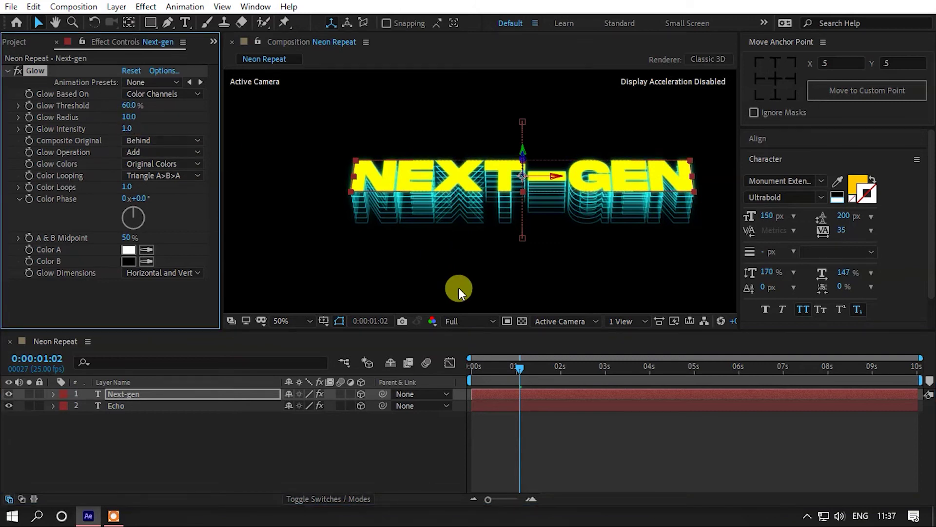
Preview the glowing text animation from the start, stop it partway and select the Next-gen layer
left_click(485, 372)
key("Home")
scroll(419, 178, "down", 1)
key("space")
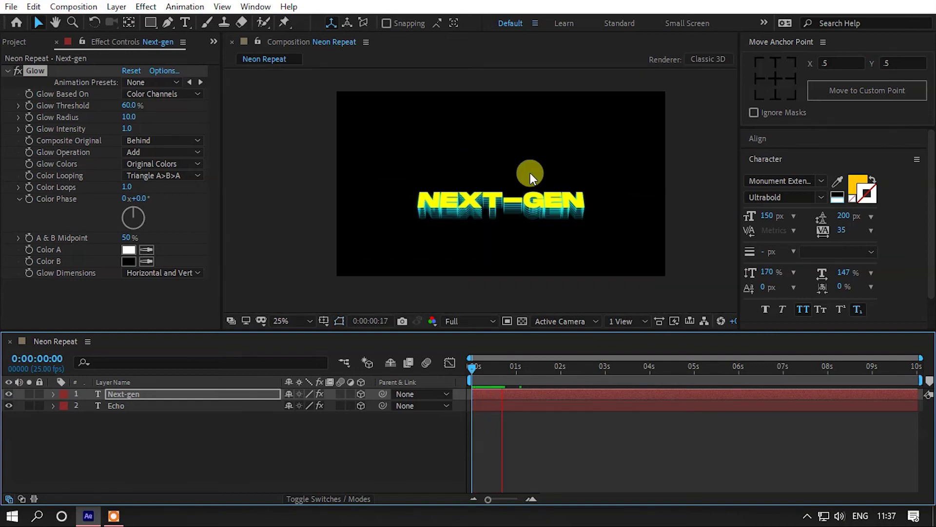
key("space")
left_click(136, 393)
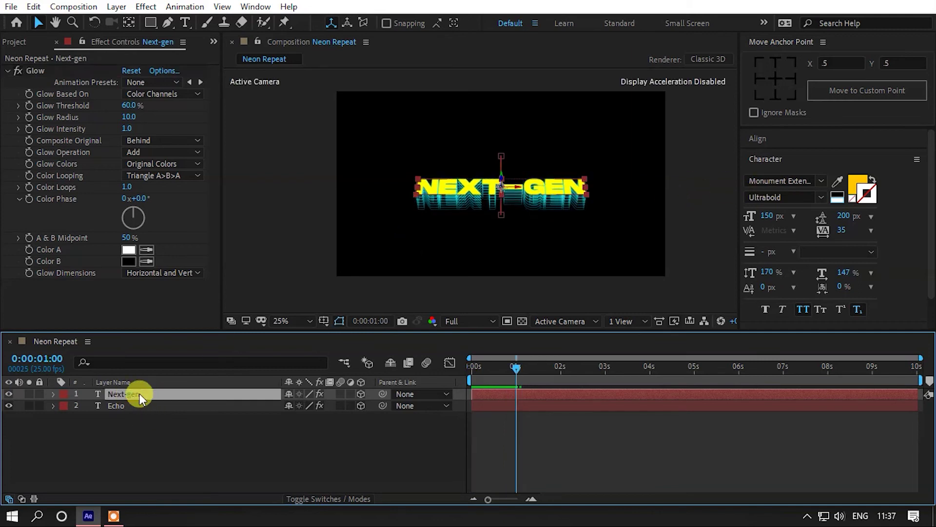
Set the Next-gen text's fill color to orange FFA800 and preview the animation from the start
left_click(858, 187)
left_click_drag(703, 379, 695, 382)
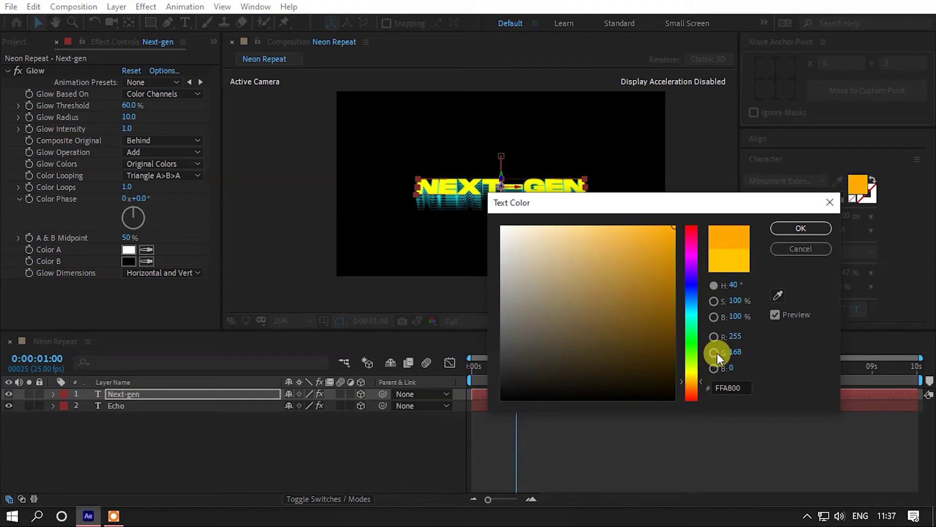
left_click(781, 232)
left_click(376, 450)
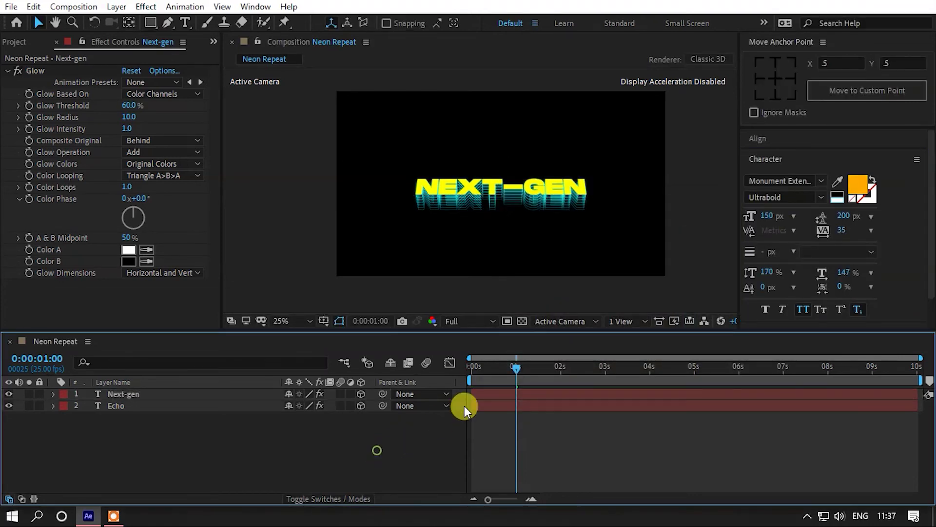
left_click_drag(471, 368, 463, 361)
key("space")
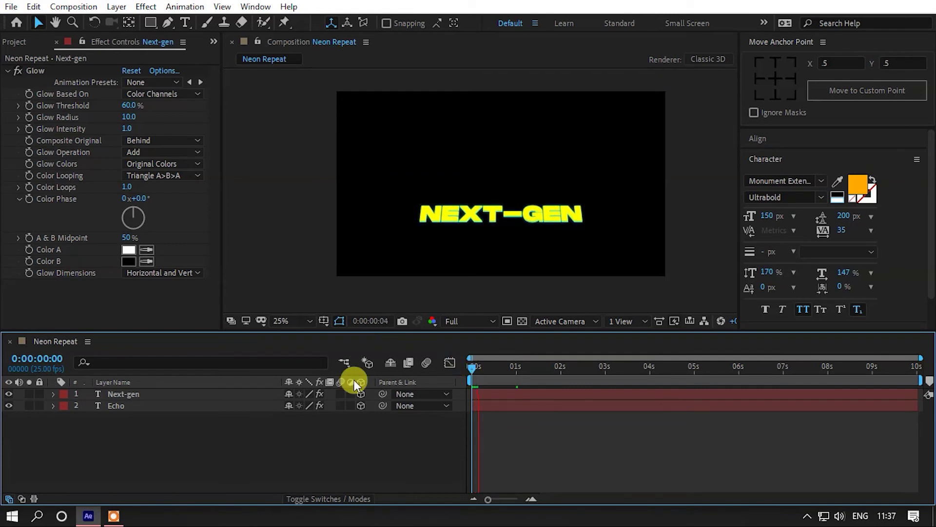
Try FF9C00 as the Next-gen text's fill color, settling on a slightly yellower orange
left_click(169, 394)
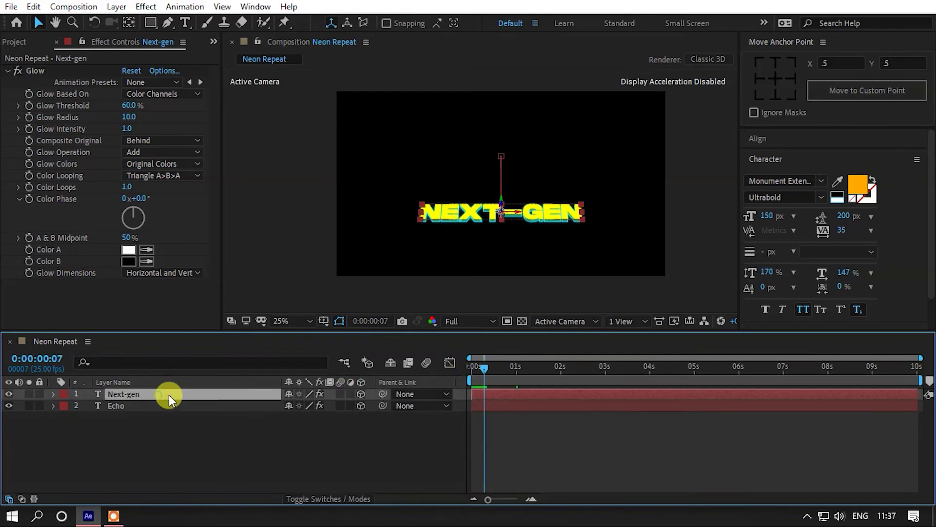
left_click(851, 183)
left_click_drag(700, 379, 698, 382)
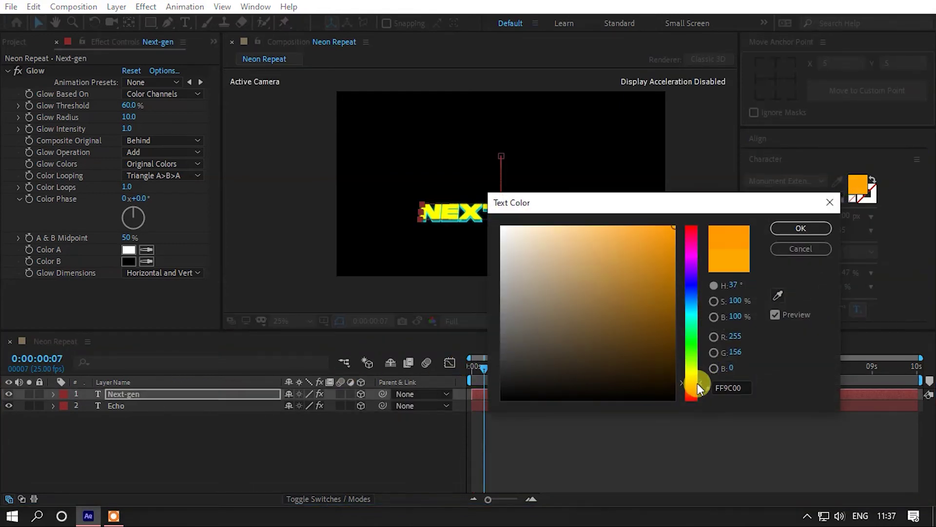
left_click(791, 232)
scroll(517, 235, "up", 2)
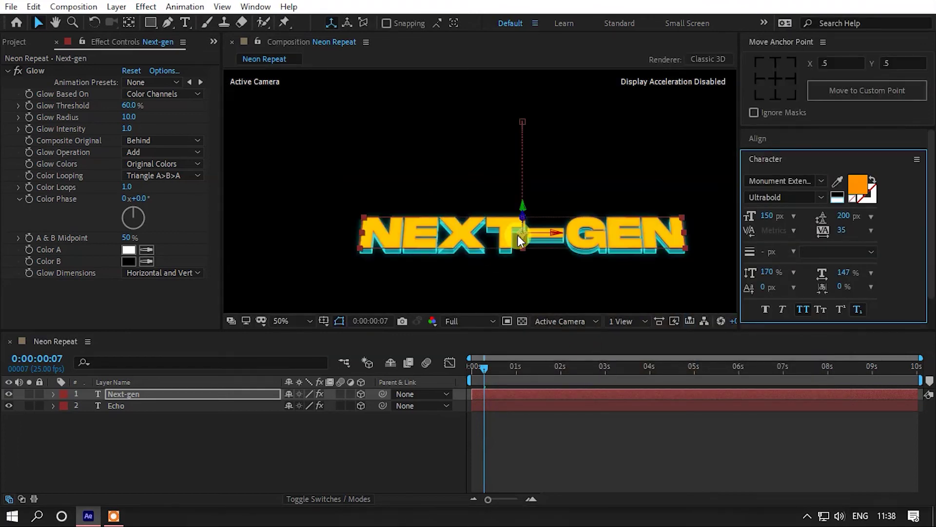
scroll(546, 266, "up", 2)
left_click(854, 184)
left_click_drag(698, 384, 696, 381)
left_click(792, 227)
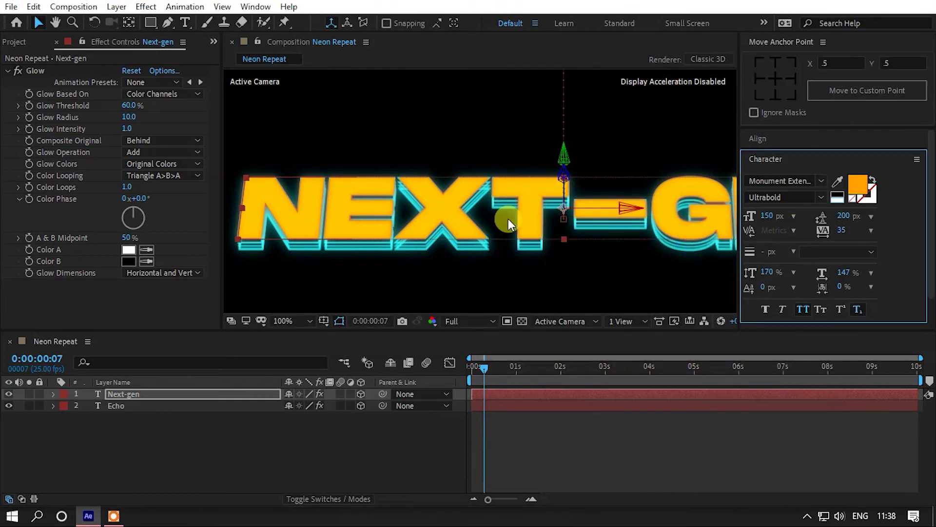
scroll(509, 219, "down", 2)
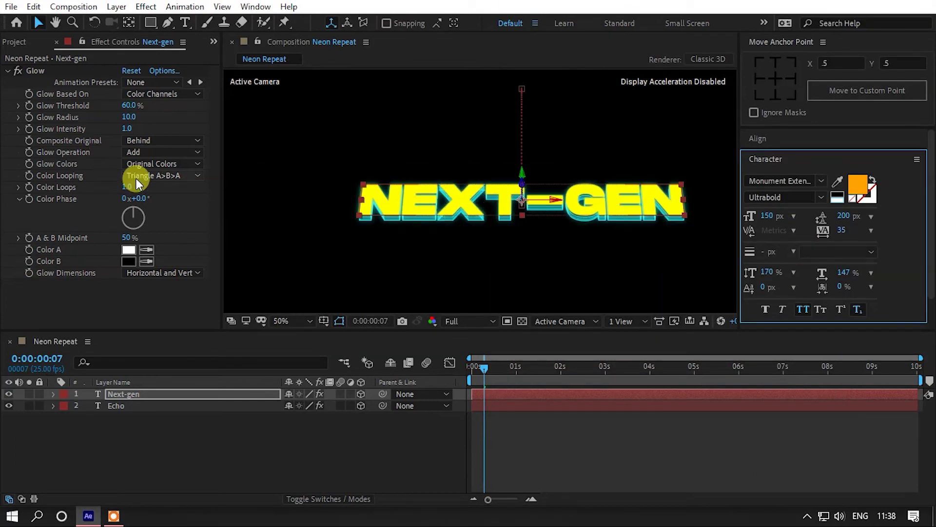
Set the Next-gen layer's Glow Intensity to 0.5 and Glow Radius to 17, and preview from the start
left_click(125, 129)
type("0.5")
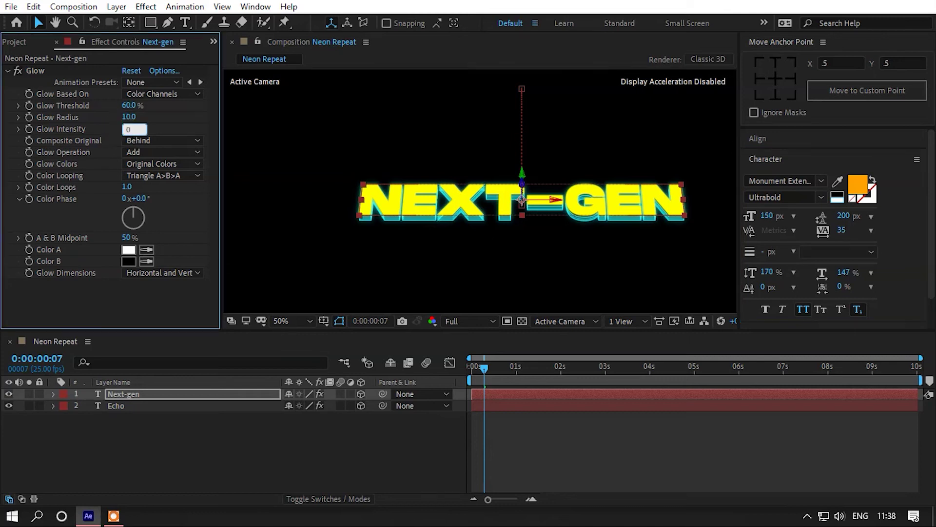
key("Return")
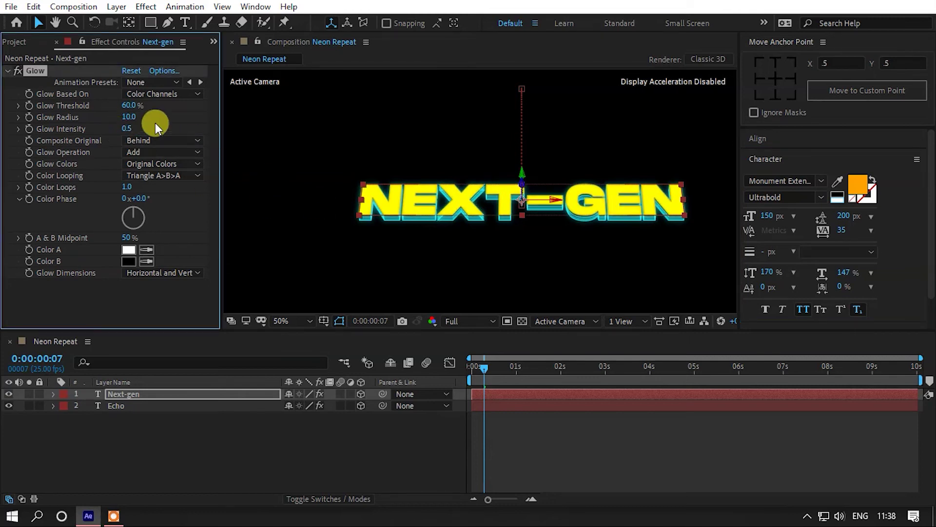
left_click_drag(130, 116, 138, 115)
left_click(341, 446)
scroll(484, 190, "down", 2)
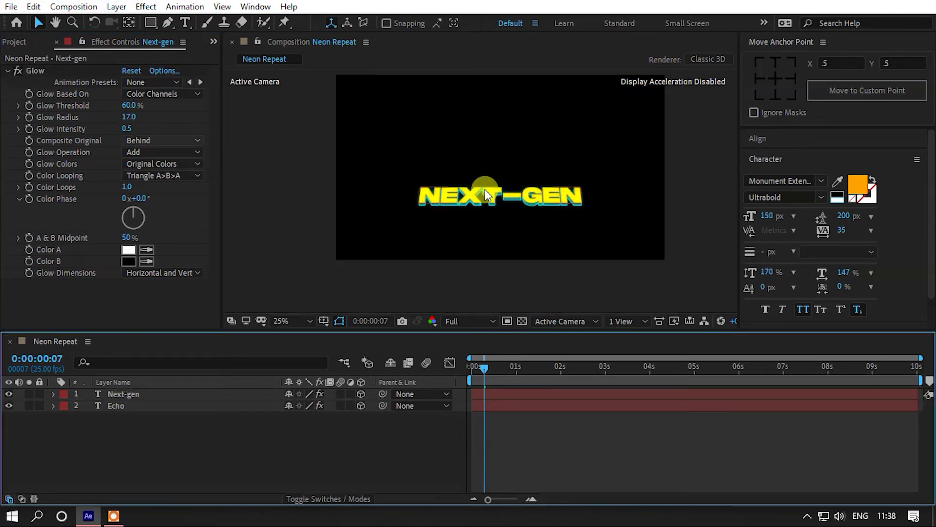
left_click(469, 371)
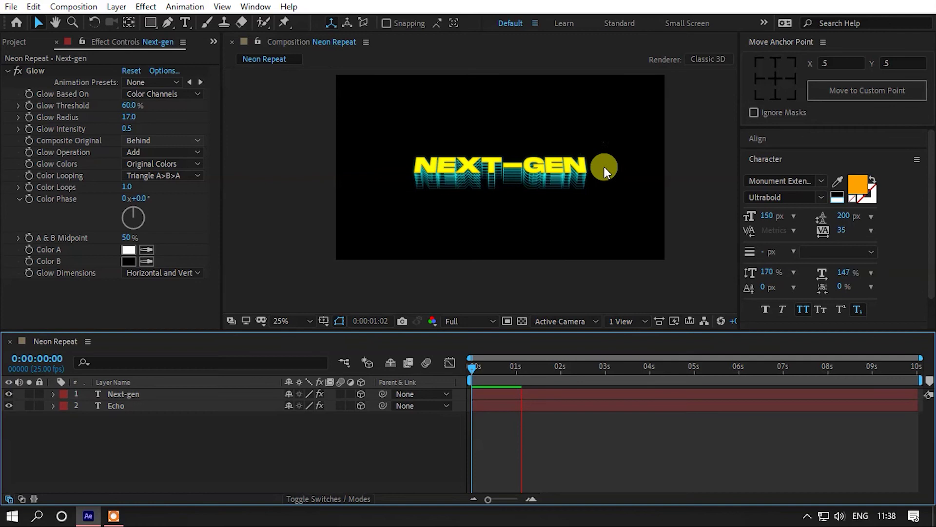
Set the Decay of the Echo effect on the Echo layer to 0.6
left_click(161, 408)
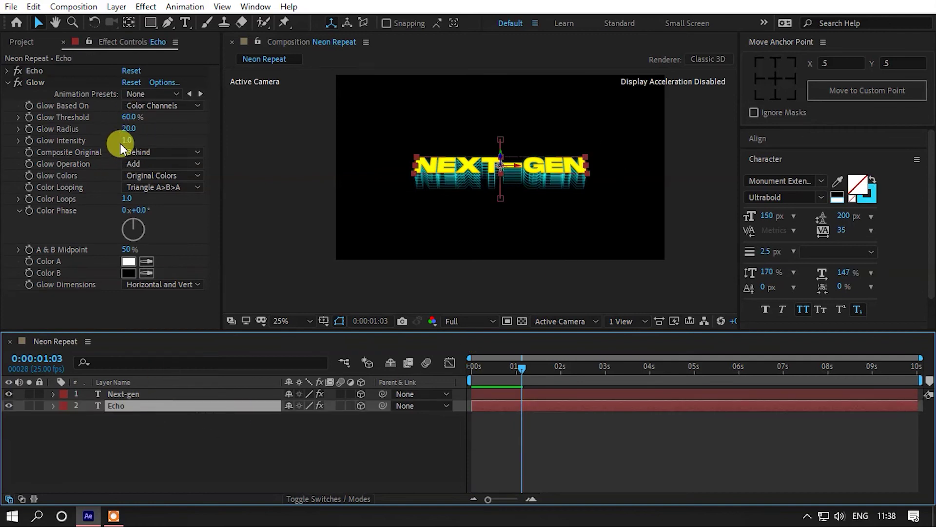
left_click(7, 71)
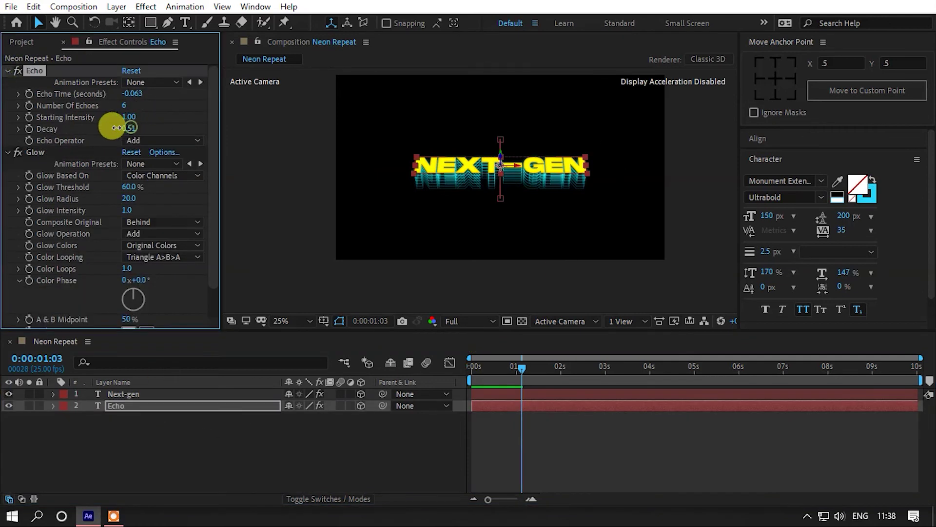
left_click(129, 128)
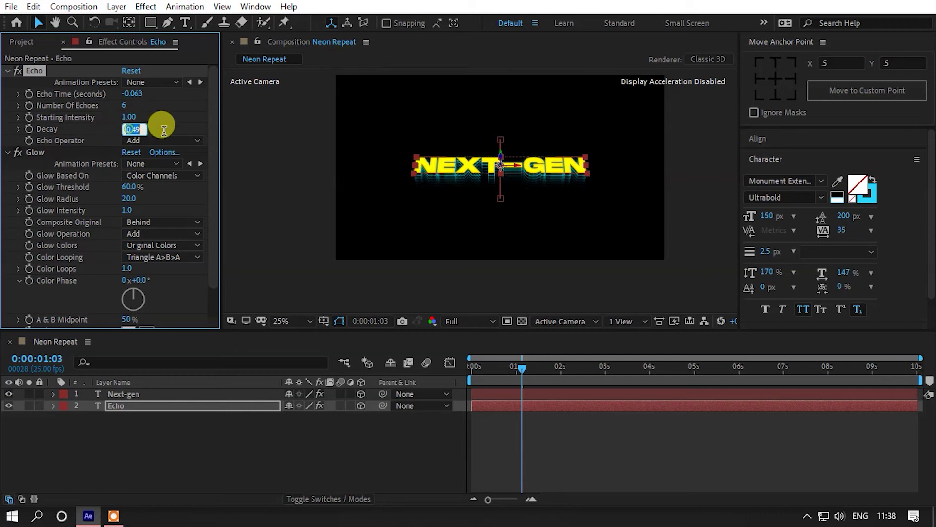
type("0.6")
key("Return")
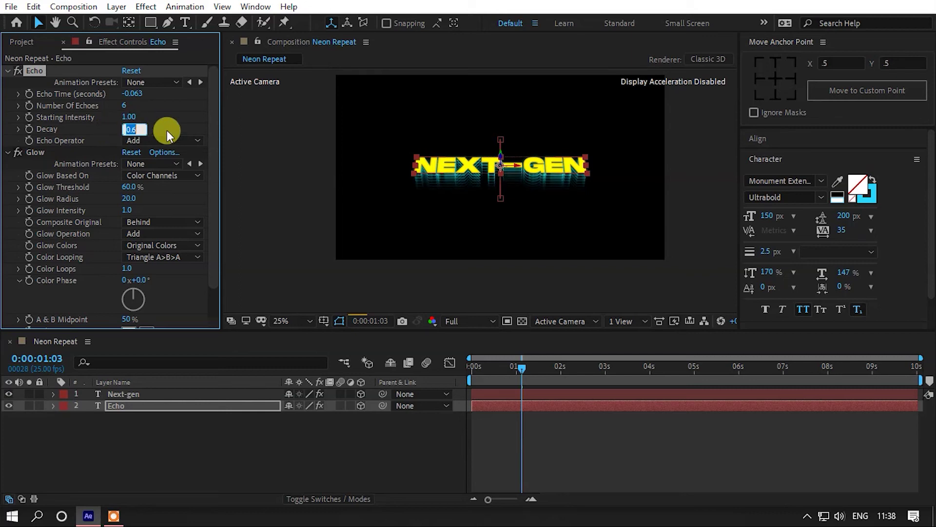
left_click(215, 451)
Preview the animation with the softer echo trail from the start and stop it partway
key("Home")
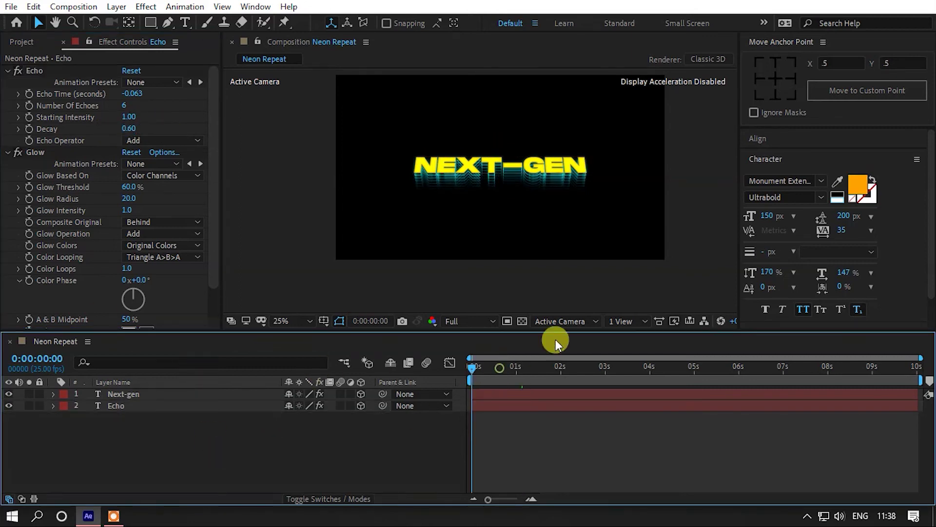
key("space")
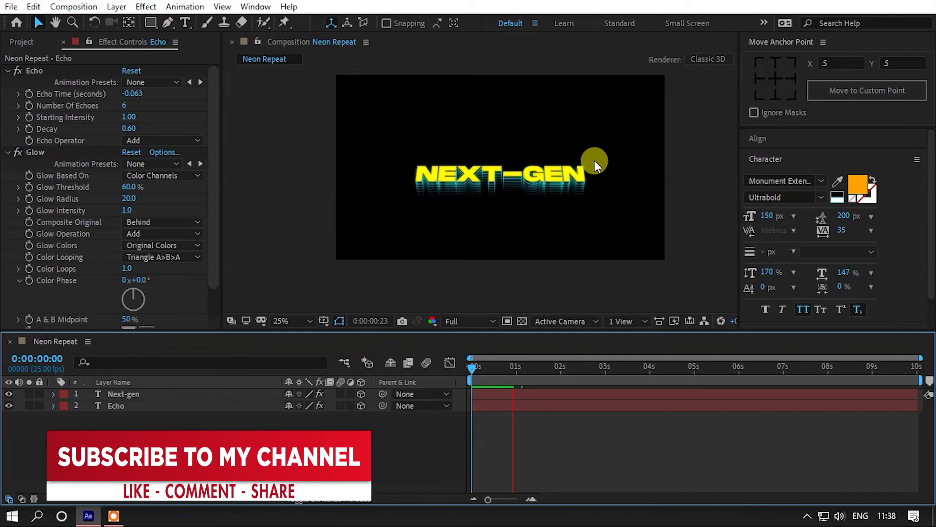
key("space")
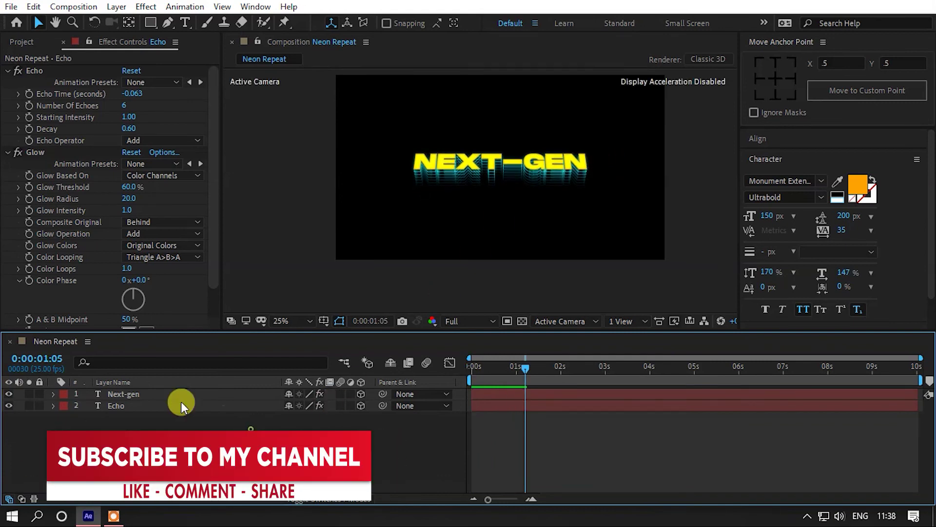
Scale the Next-gen and Echo layers together to 133%
left_click(128, 408)
left_click(144, 394, "shift")
key("s")
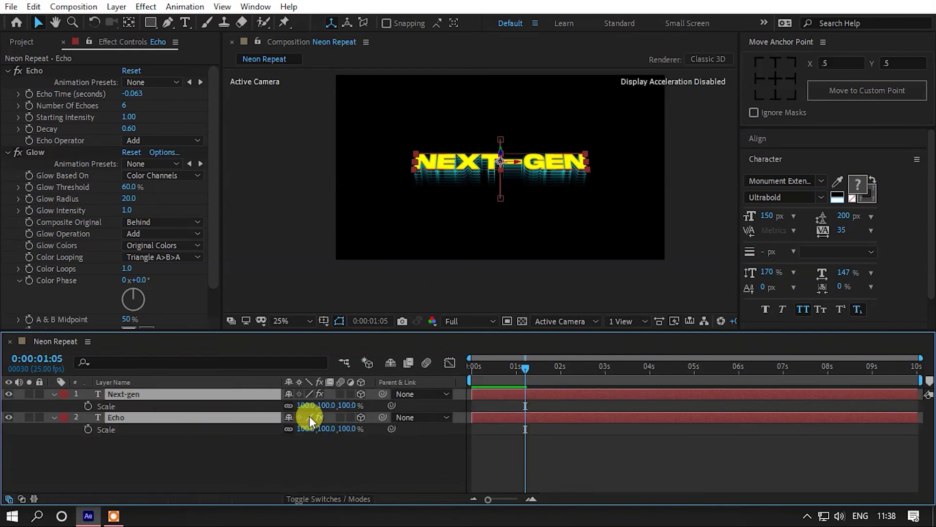
left_click_drag(306, 405, 326, 405)
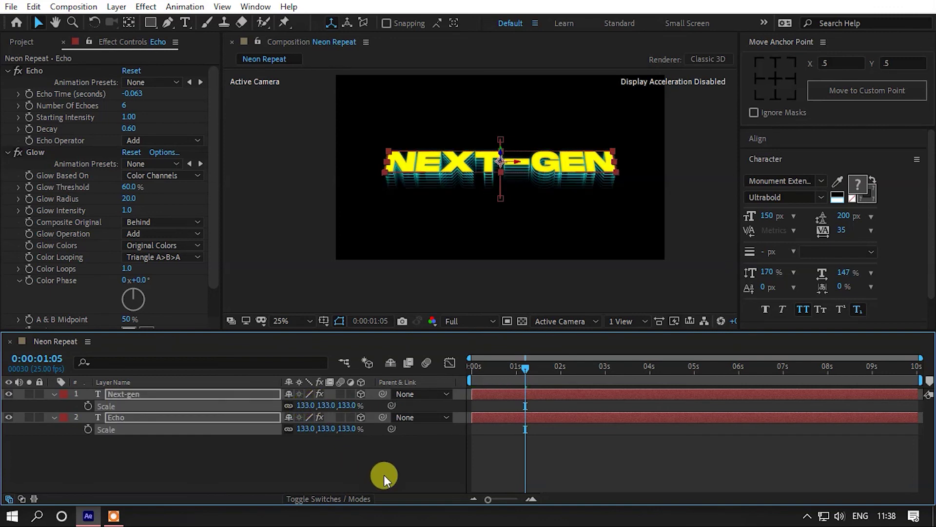
left_click(384, 475)
Preview the enlarged text animation from the start and set the current time to 0:00:01:05
left_click_drag(502, 369, 424, 373)
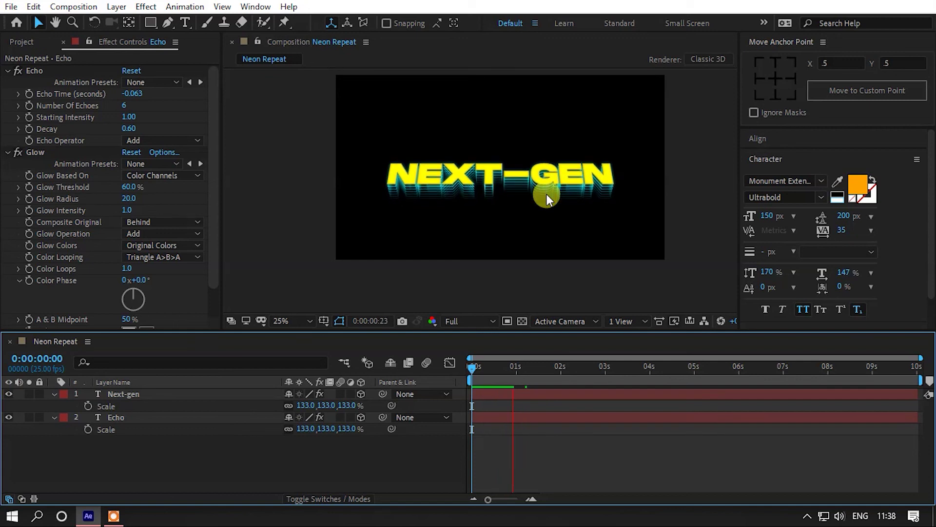
key("space")
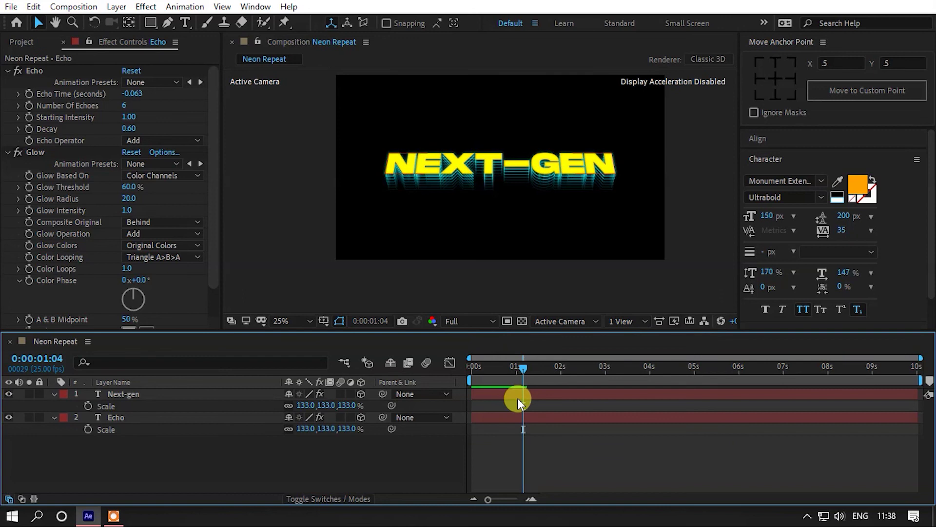
left_click(528, 375)
left_click_drag(528, 367, 523, 369)
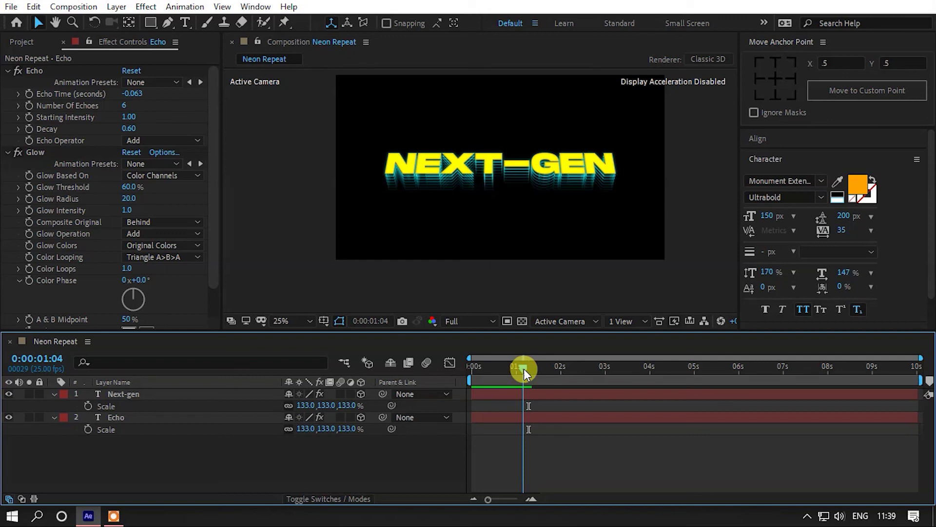
left_click_drag(524, 369, 526, 369)
left_click(312, 445)
Collapse both text layers' properties and create a very dark gray solid of 1920 × 1080 px
left_click(161, 420)
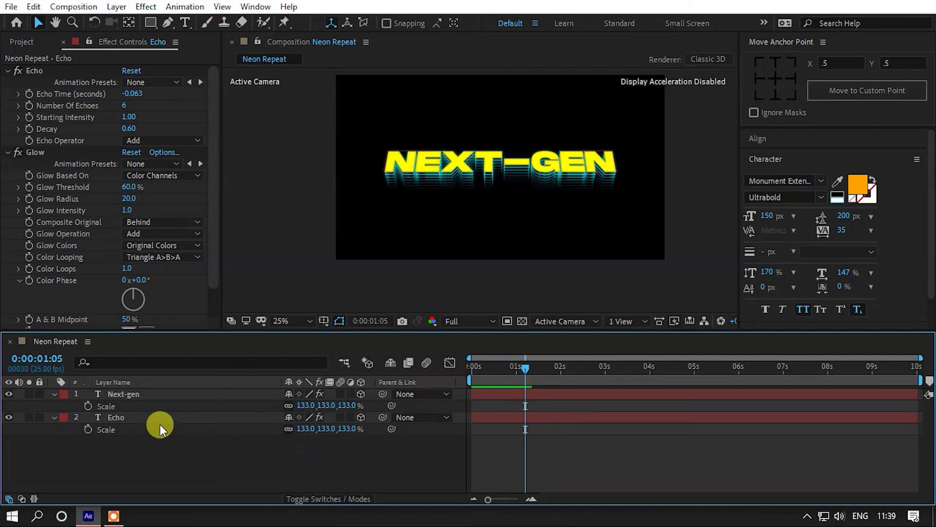
left_click(53, 417)
left_click(51, 394)
left_click(175, 432)
right_click(175, 432)
mouse_move(203, 283)
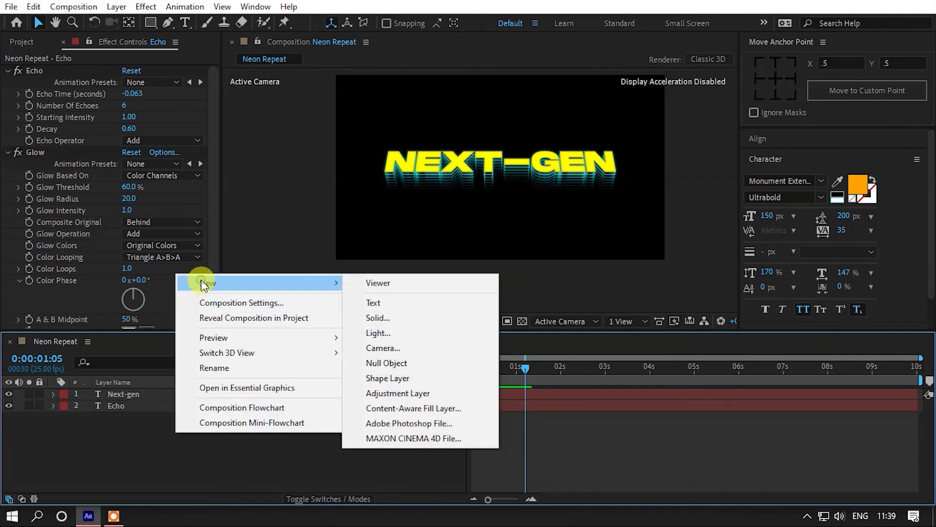
left_click(385, 318)
left_click(729, 271)
left_click(500, 385)
left_click(776, 228)
left_click(774, 299)
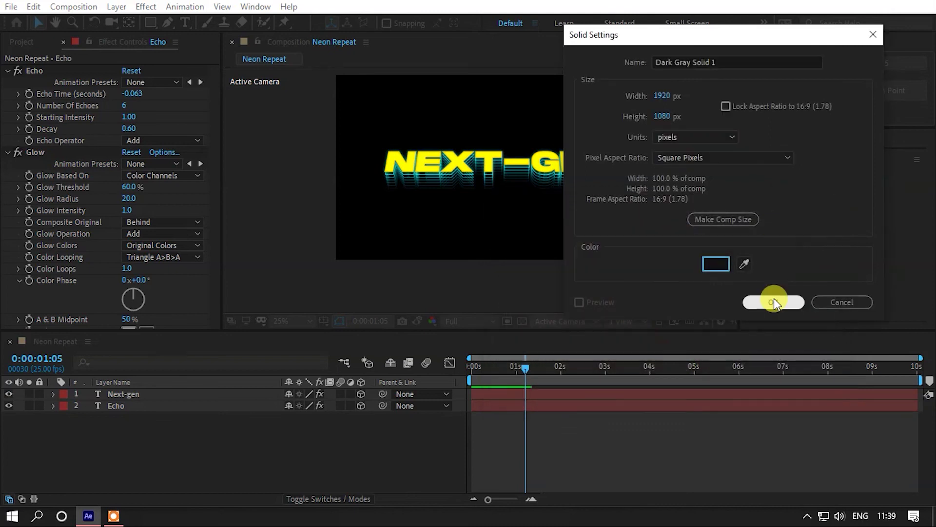
Place the new solid beneath the Echo layer and rename it BG
left_click_drag(121, 409, 128, 434)
key("Return")
type("BG")
key("Return")
left_click(129, 434)
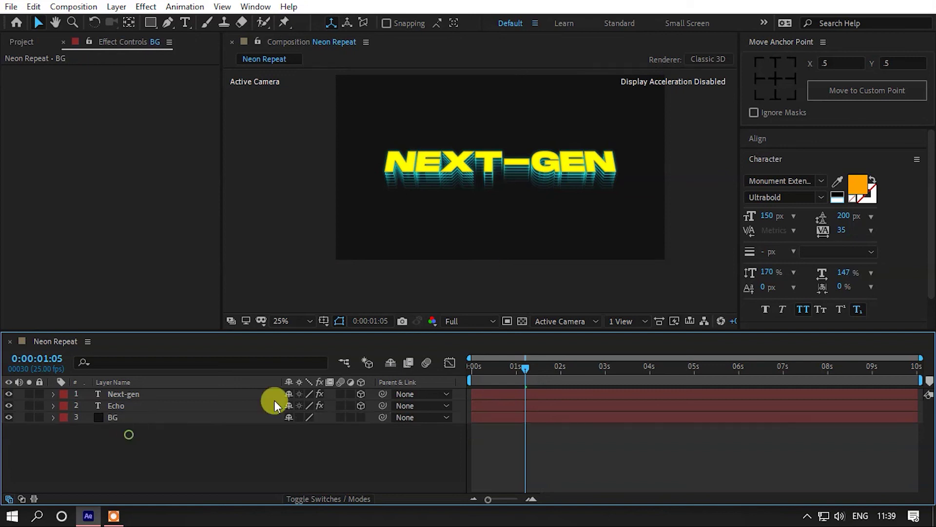
left_click(533, 249)
left_click(521, 291)
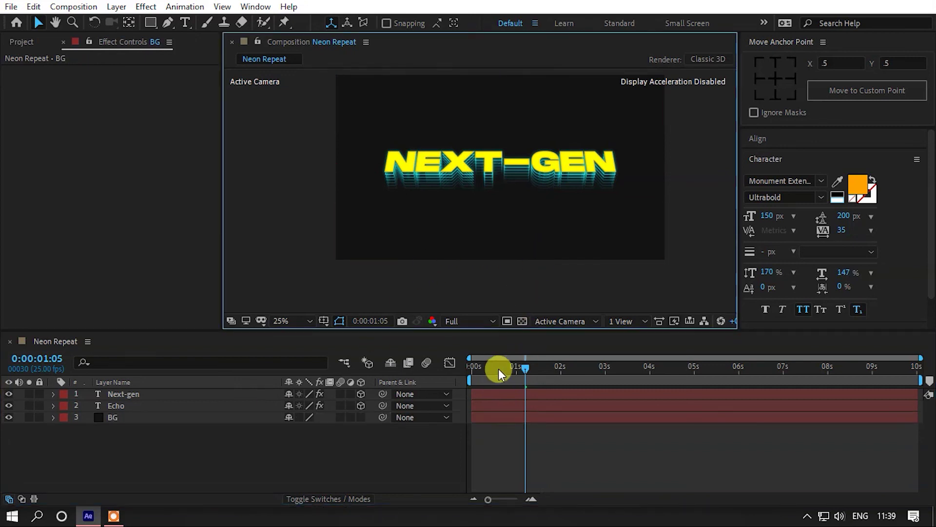
left_click(125, 422)
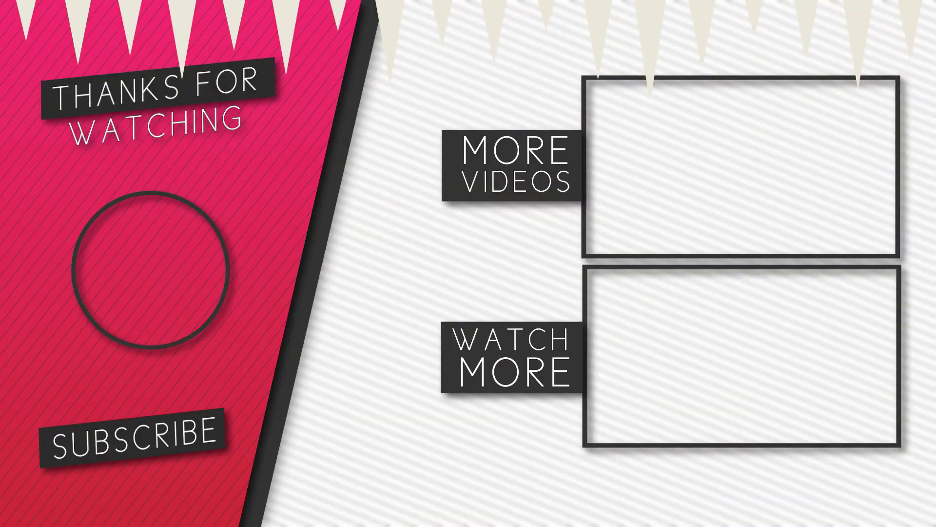